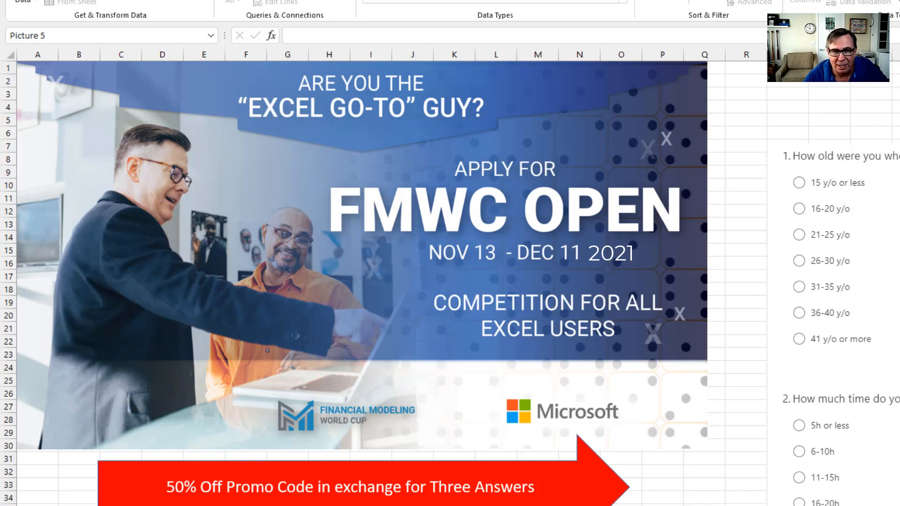
pyautogui.scroll(-2, 451, 281)
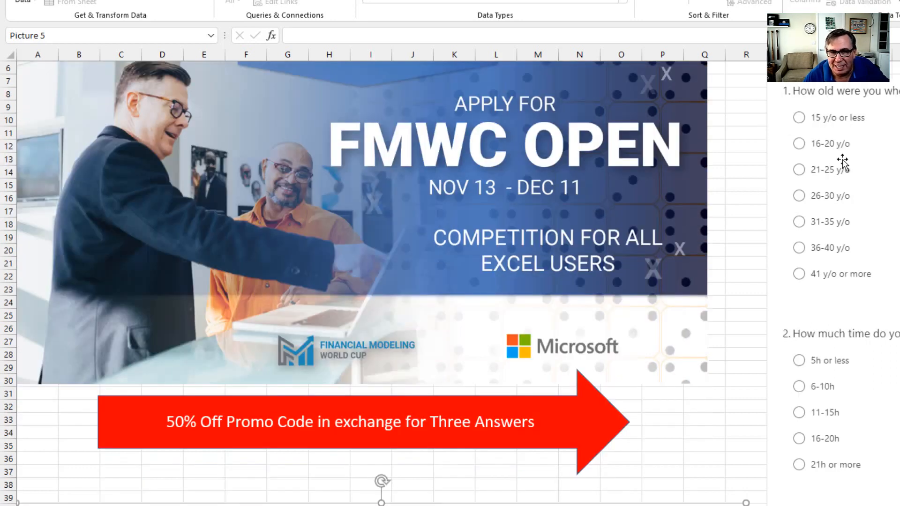
pyautogui.scroll(-1, 384, 281)
pyautogui.scroll(-2, 384, 282)
pyautogui.scroll(-2, 385, 282)
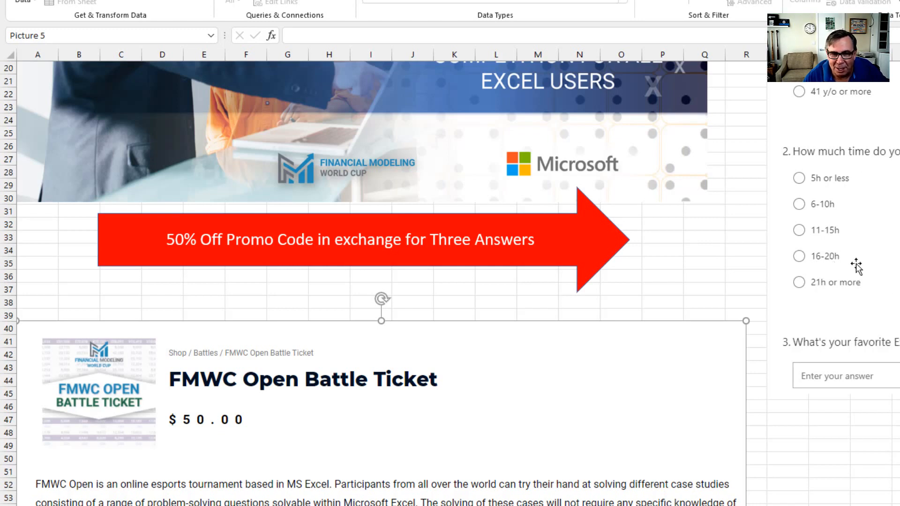
pyautogui.scroll(-2, 384, 282)
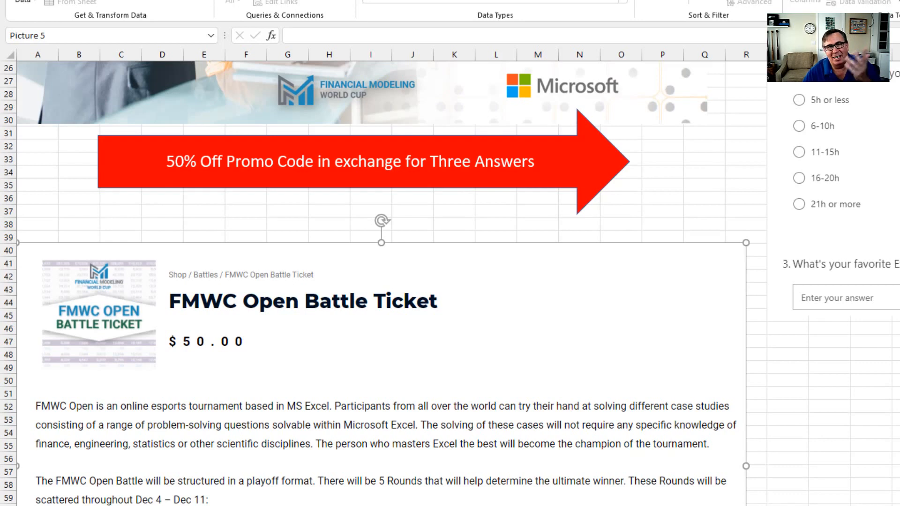
pyautogui.scroll(-2, 869, 362)
pyautogui.scroll(-1, 870, 362)
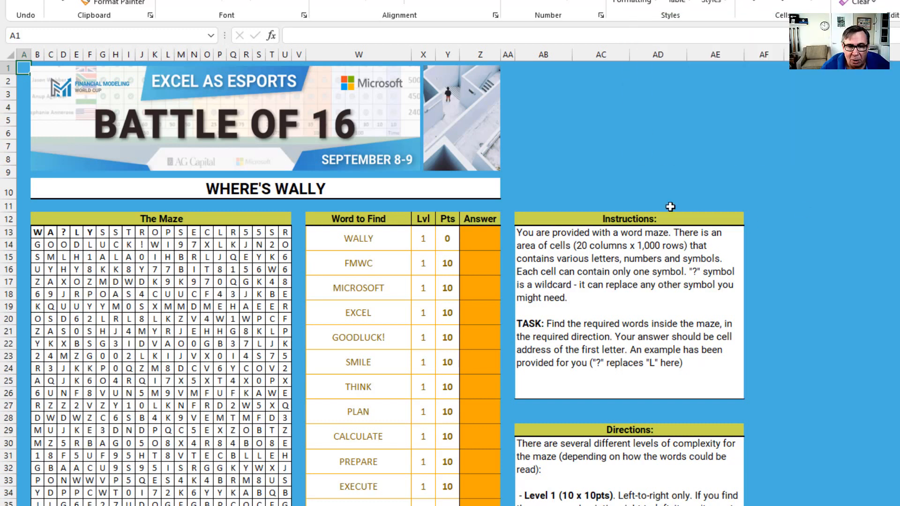
pyautogui.scroll(-2, 713, 244)
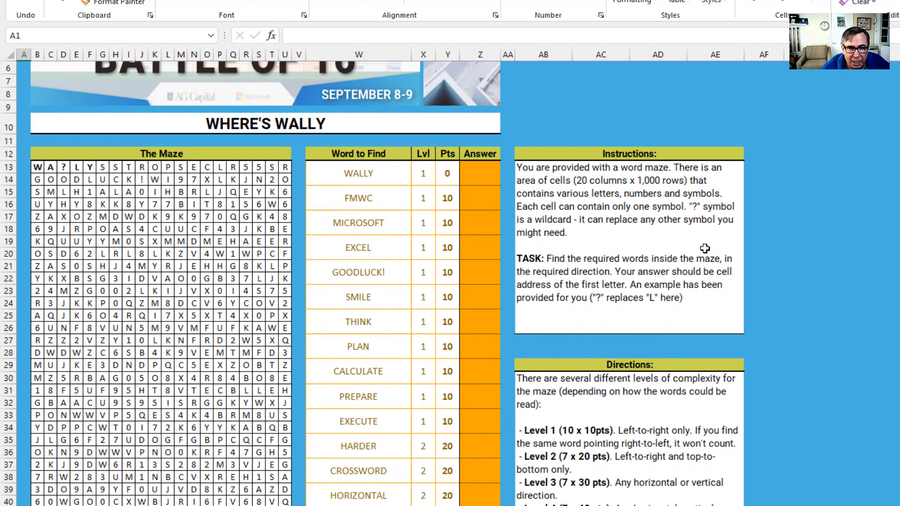
pyautogui.scroll(-1, 700, 233)
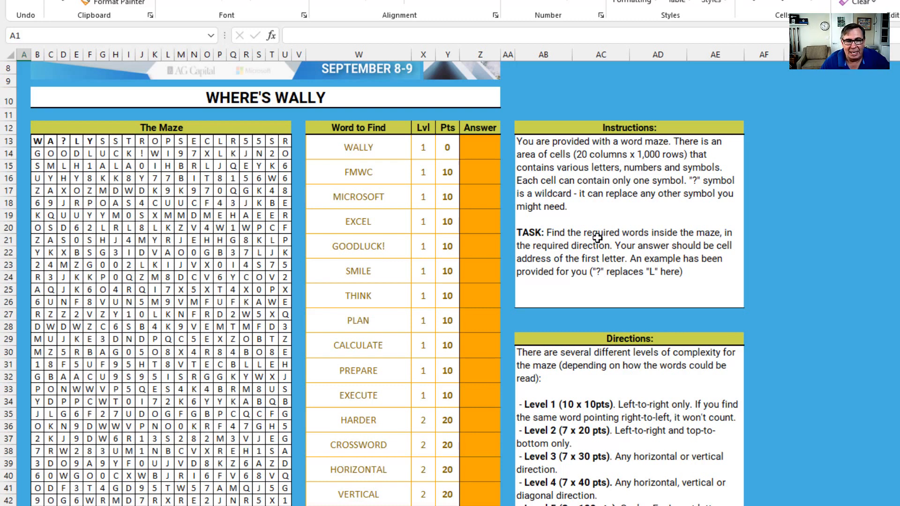
pyautogui.scroll(-2, 366, 189)
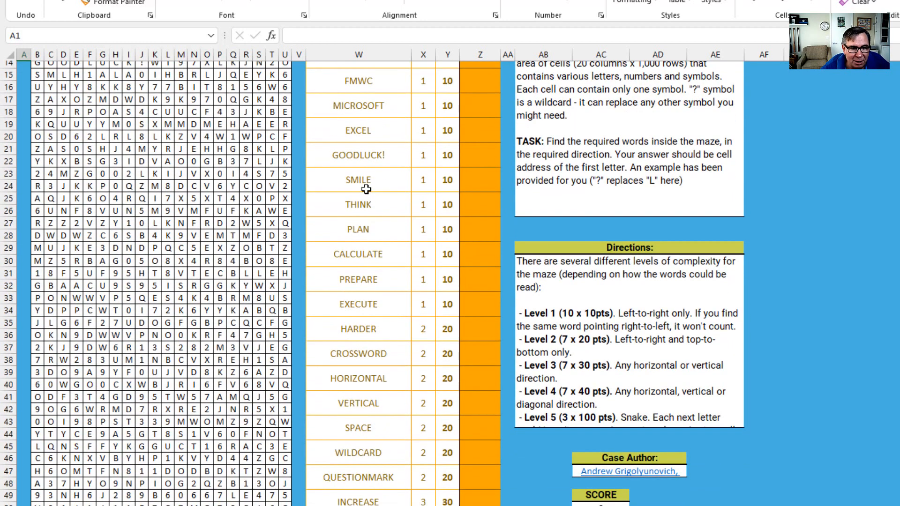
pyautogui.scroll(-1, 367, 189)
# Step: Expand the Directions cell AB30 to read all five level descriptions, highlighting 'diagonal' in Level 4
pyautogui.click(667, 276)
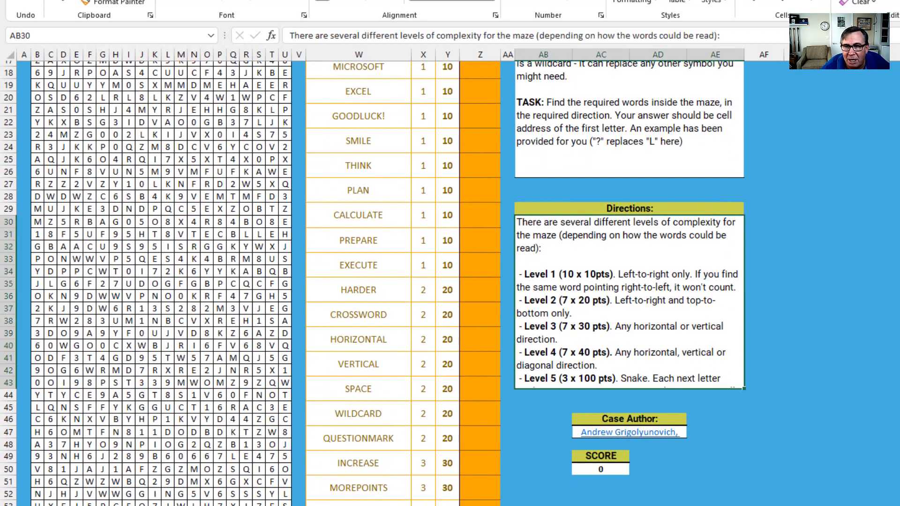
pyautogui.hotkey('ctrl', 'shift', 'u')
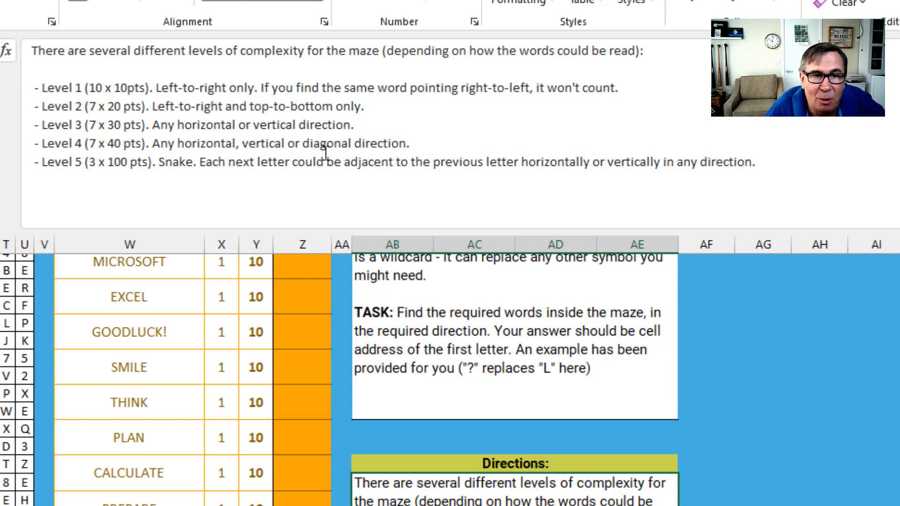
pyautogui.moveTo(304, 144); pyautogui.dragTo(353, 142)
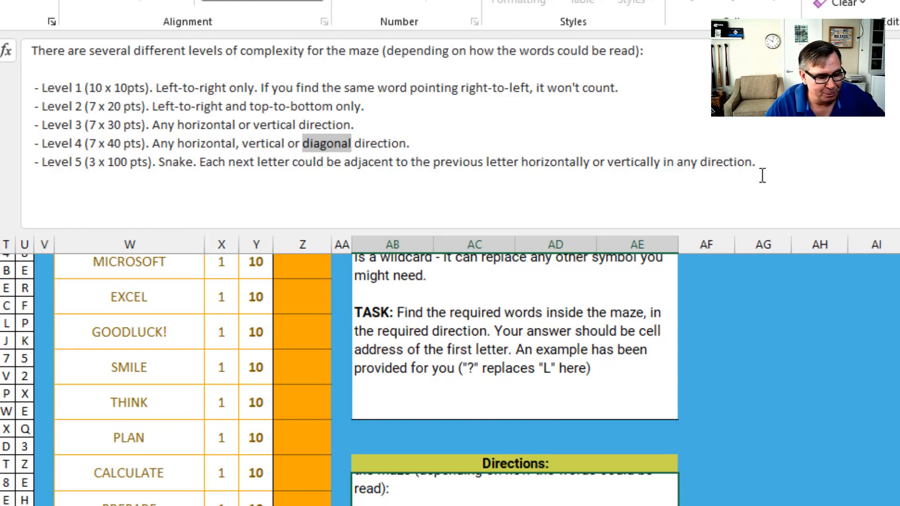
pyautogui.press('Return')
pyautogui.scroll(2, 340, 380)
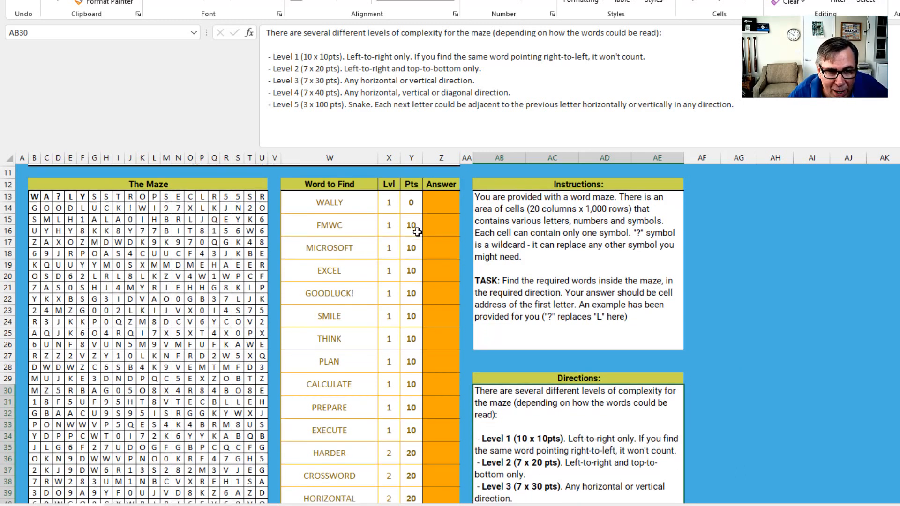
pyautogui.scroll(-2, 413, 233)
pyautogui.scroll(-1, 405, 257)
pyautogui.scroll(1, 407, 257)
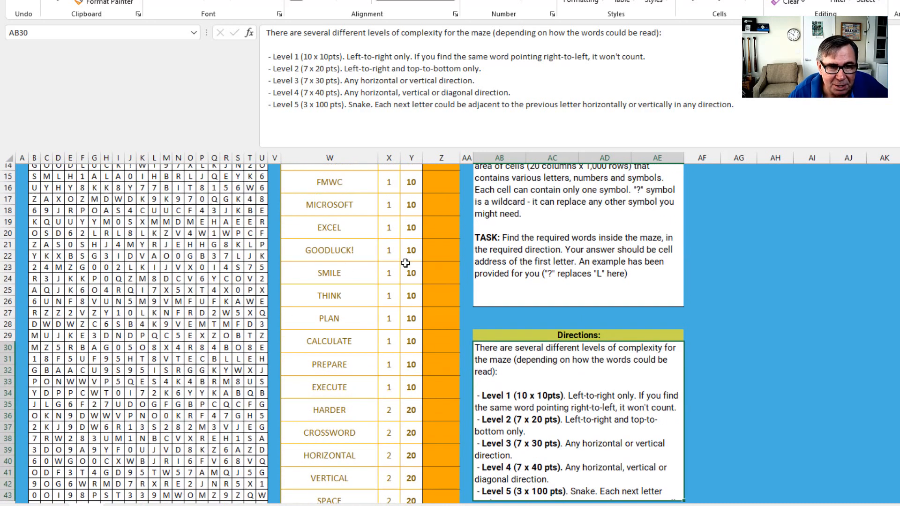
pyautogui.scroll(1, 406, 261)
pyautogui.moveTo(411, 216)
pyautogui.mouseDown()
pyautogui.moveTo(398, 355)
pyautogui.moveTo(407, 501)
pyautogui.moveTo(408, 454)
pyautogui.mouseUp()
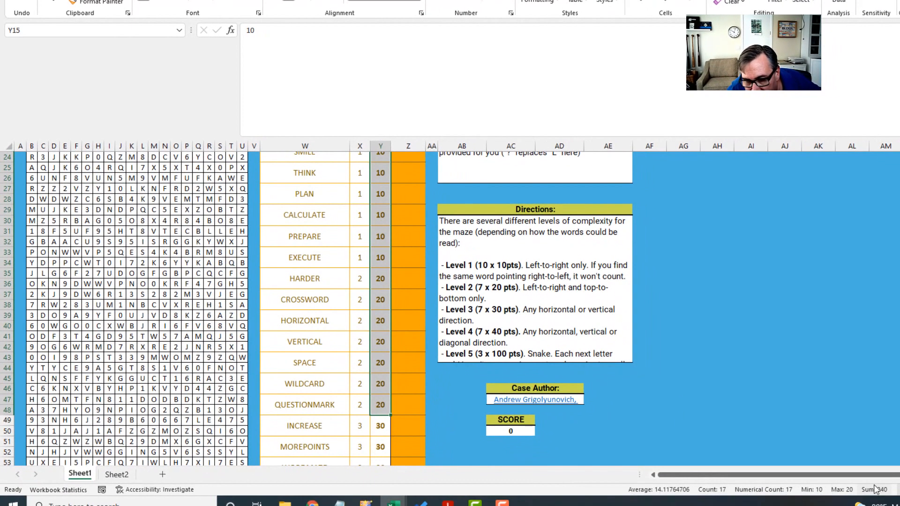
pyautogui.scroll(-3, 416, 260)
pyautogui.scroll(-3, 415, 260)
pyautogui.scroll(-3, 416, 259)
pyautogui.scroll(-2, 416, 260)
pyautogui.scroll(-1, 416, 260)
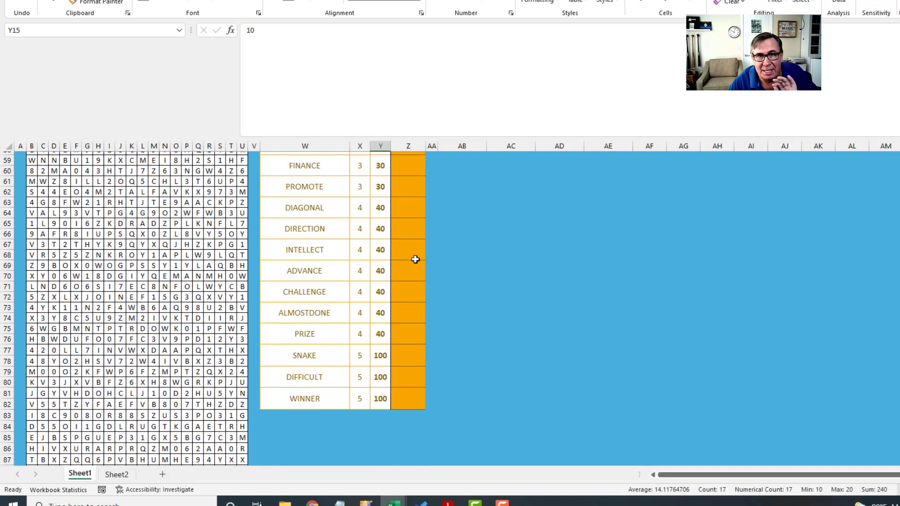
pyautogui.click(379, 357)
pyautogui.moveTo(380, 356); pyautogui.dragTo(378, 398)
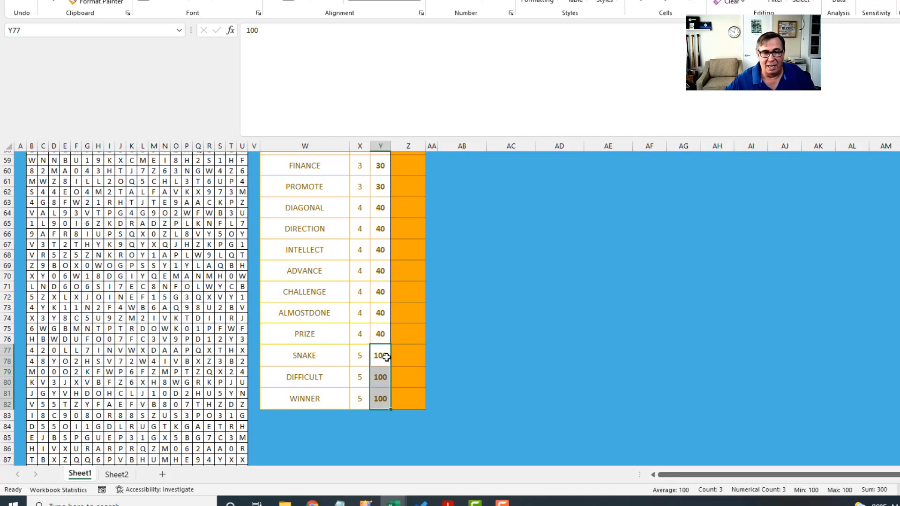
pyautogui.press('Up')
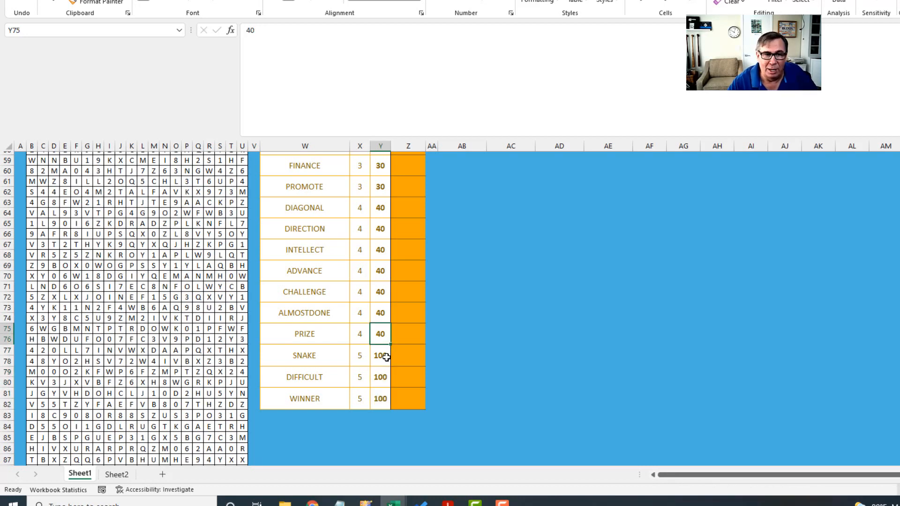
pyautogui.scroll(3, 513, 262)
pyautogui.scroll(3, 513, 261)
pyautogui.scroll(3, 513, 262)
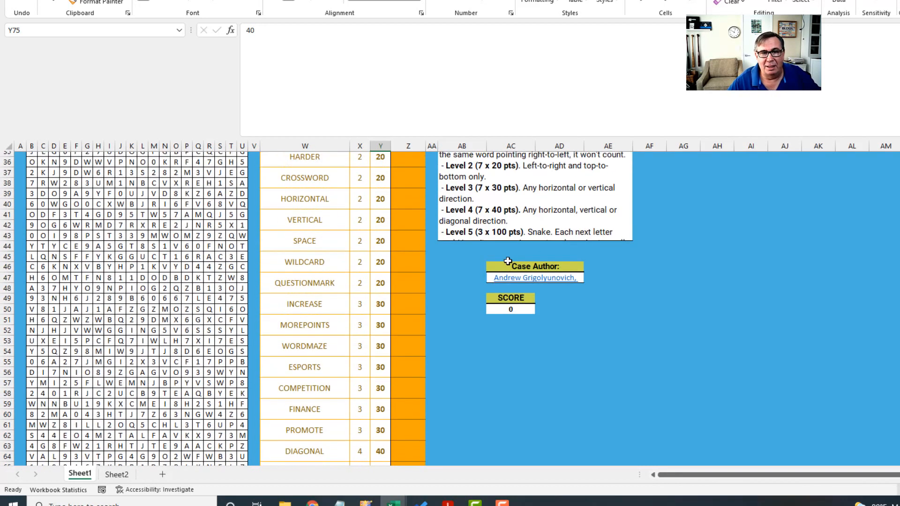
pyautogui.scroll(2, 513, 261)
pyautogui.scroll(3, 508, 260)
pyautogui.scroll(2, 508, 260)
pyautogui.scroll(1, 508, 261)
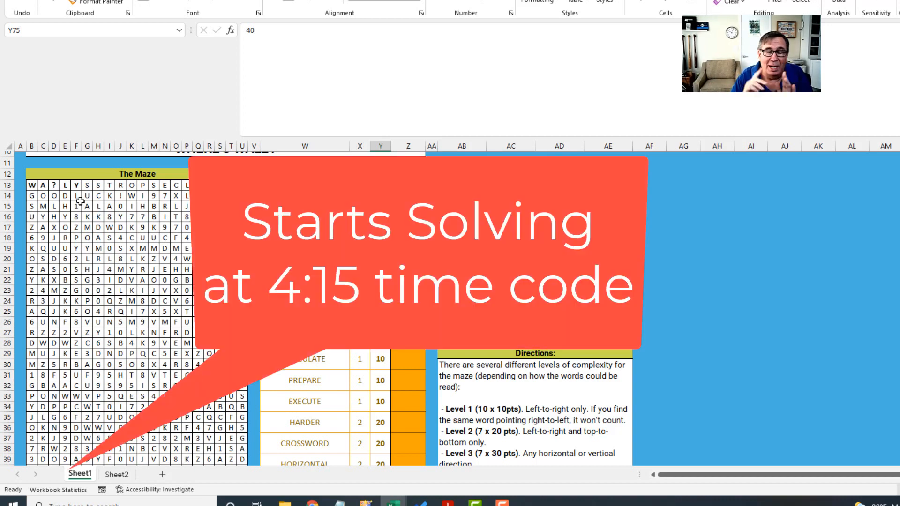
# Step: Select the maze from B13, return to its top and start a Find for literal ~? characters
pyautogui.click(33, 185)
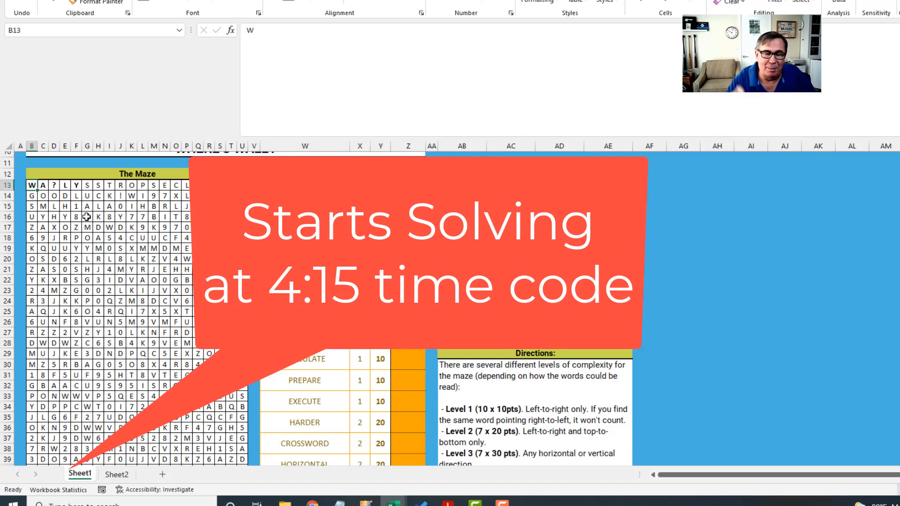
pyautogui.hotkey('ctrl', 'shift', 'Down')
pyautogui.hotkey('ctrl', 'shift', 'Right')
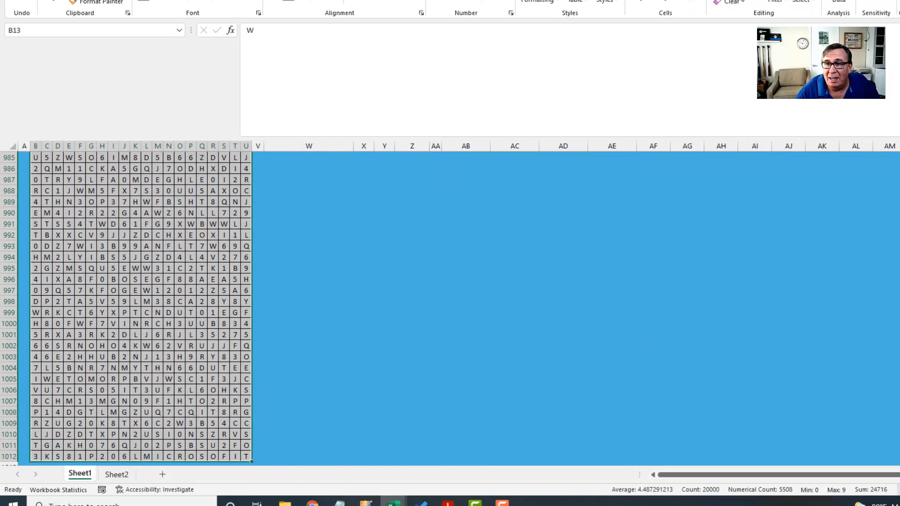
pyautogui.hotkey('ctrl', 'shift', 'u')
pyautogui.hotkey('ctrl', 'BackSpace')
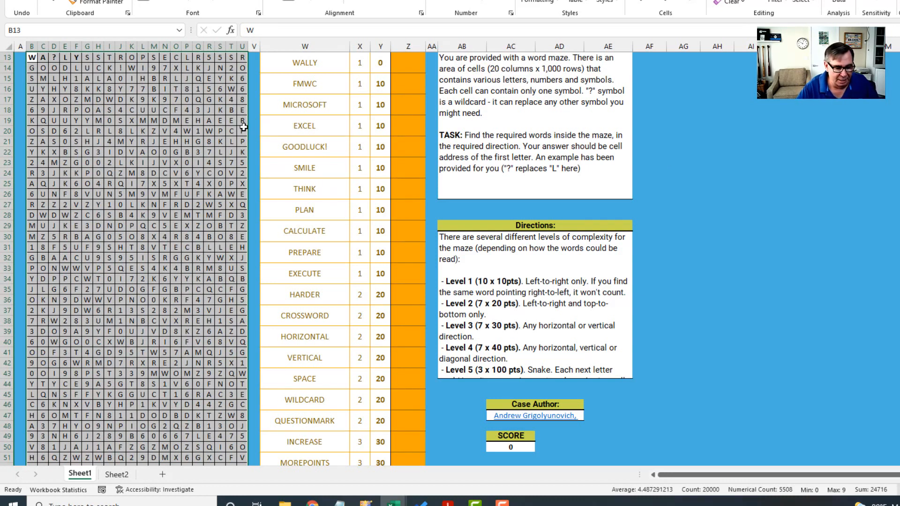
pyautogui.hotkey('ctrl', 'f')
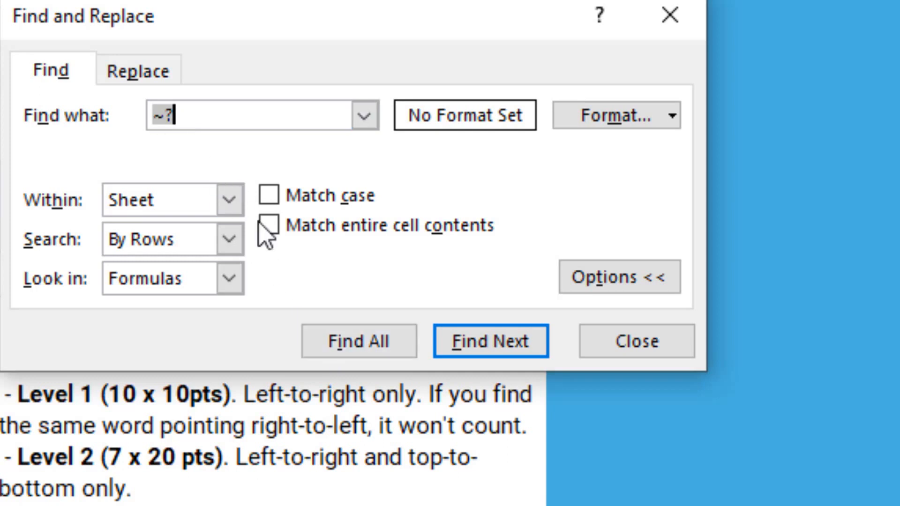
# Step: Find All question marks, jump to N761 and enter it as the WILDCARD answer
pyautogui.click(335, 345)
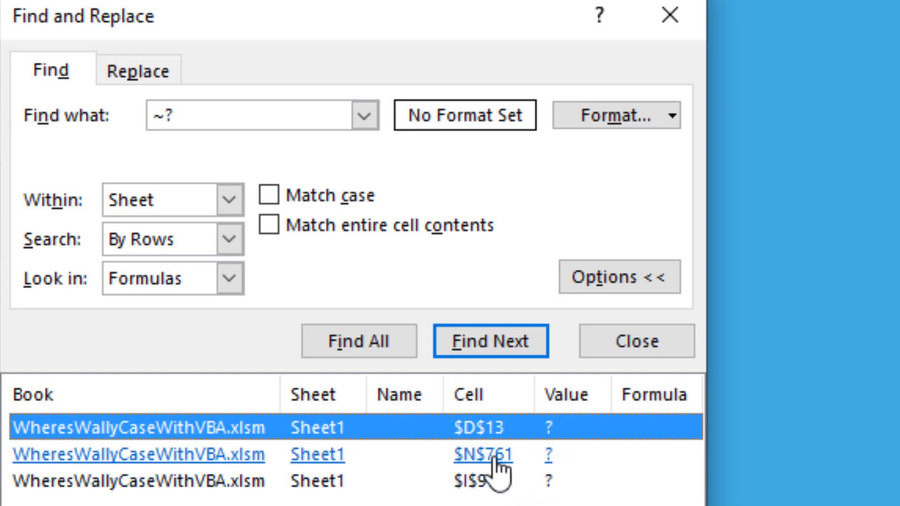
pyautogui.click(496, 456)
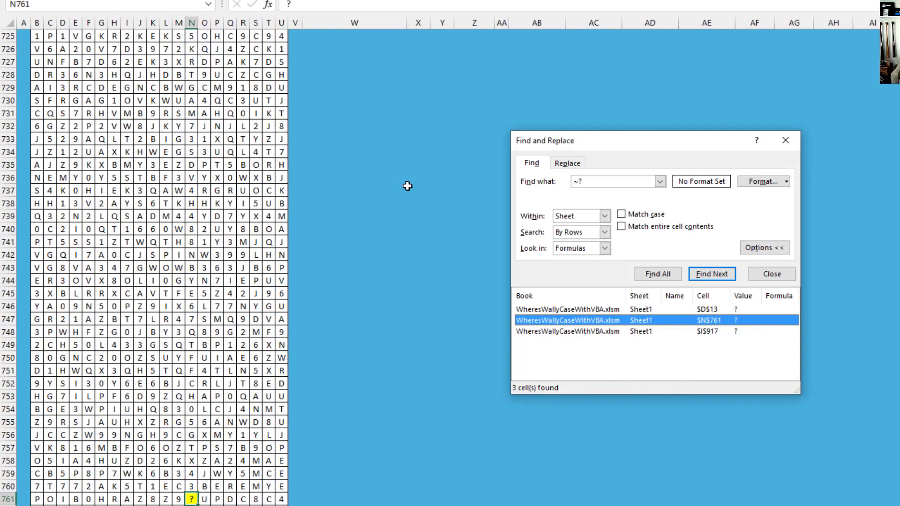
pyautogui.scroll(-2, 399, 185)
pyautogui.scroll(-2, 399, 186)
pyautogui.scroll(-2, 399, 186)
pyautogui.scroll(-1, 387, 190)
pyautogui.scroll(-2, 388, 189)
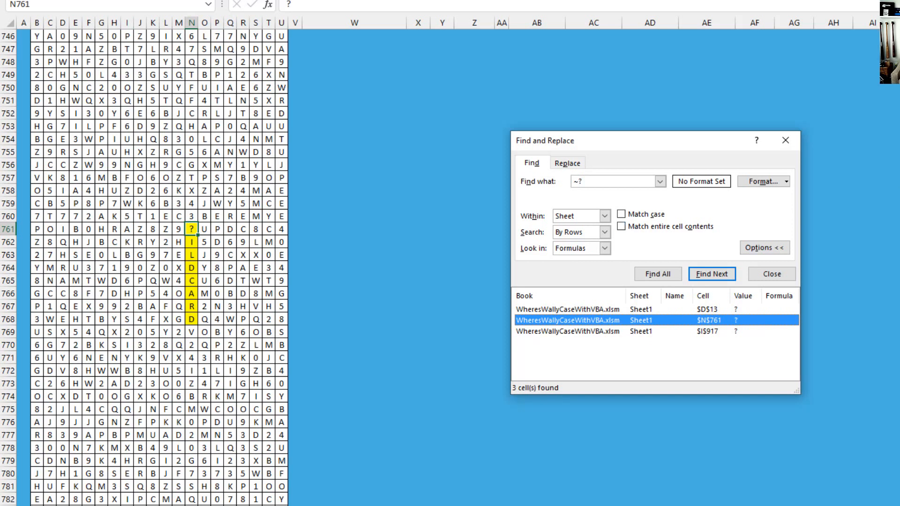
pyautogui.scroll(15, 158, 267)
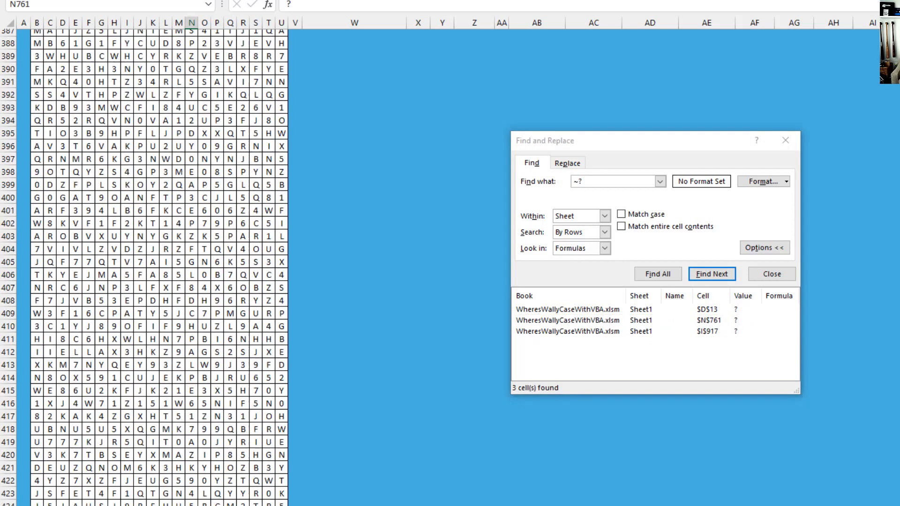
pyautogui.scroll(15, 158, 267)
pyautogui.scroll(-3, 417, 328)
pyautogui.scroll(-1, 418, 331)
pyautogui.scroll(-1, 417, 338)
pyautogui.scroll(-1, 417, 338)
pyautogui.click(468, 391)
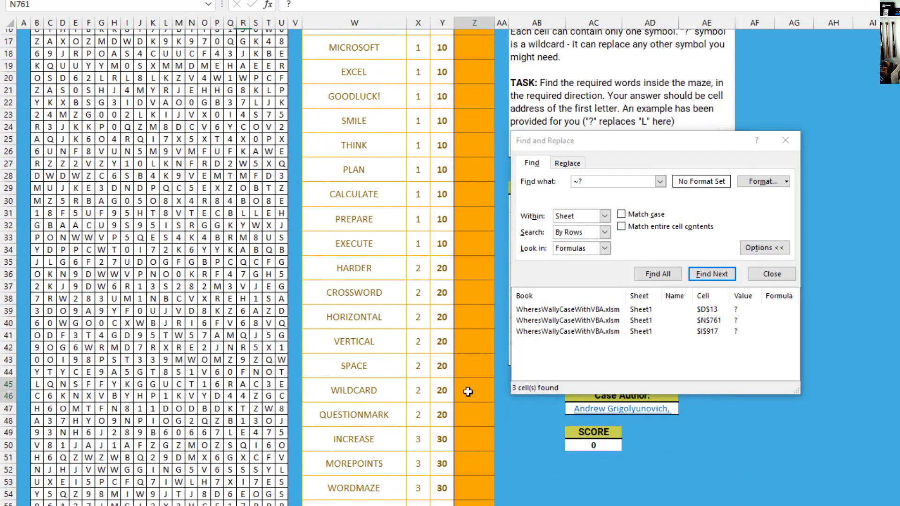
pyautogui.write('N761')
pyautogui.press('Return')
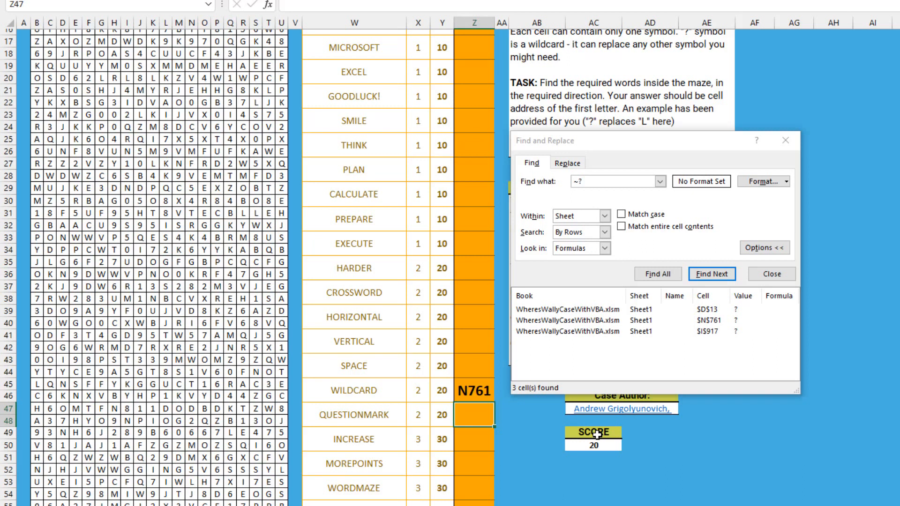
# Step: Jump to the third match I917, enter it as the SPACE answer and close the search results
pyautogui.click(709, 332)
pyautogui.scroll(-2, 343, 412)
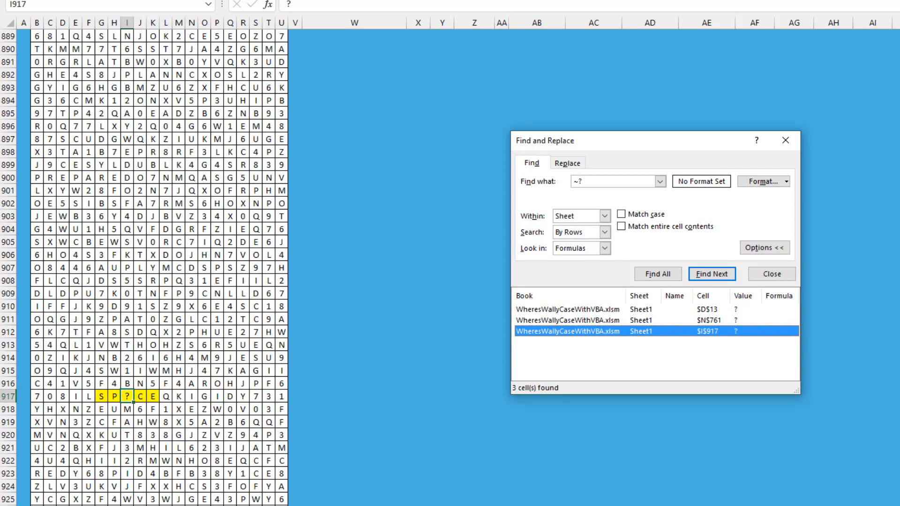
pyautogui.scroll(10, 159, 267)
pyautogui.scroll(15, 159, 267)
pyautogui.scroll(10, 159, 267)
pyautogui.scroll(3, 159, 268)
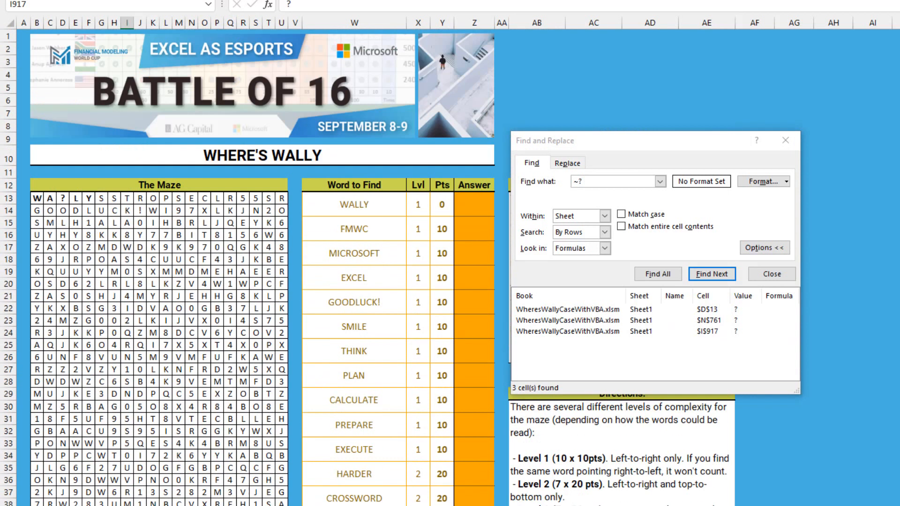
pyautogui.scroll(-1, 394, 380)
pyautogui.scroll(-3, 392, 384)
pyautogui.scroll(-1, 390, 385)
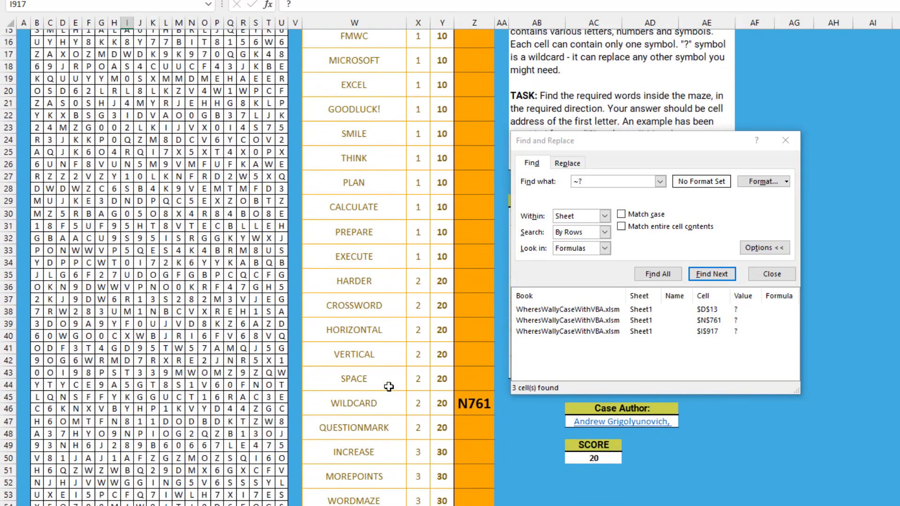
pyautogui.click(468, 379)
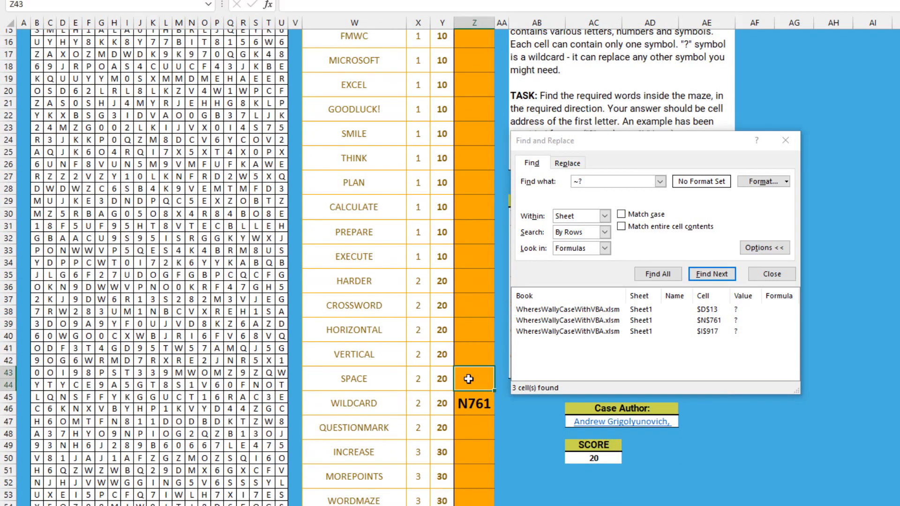
pyautogui.write('G917')
pyautogui.press('Return')
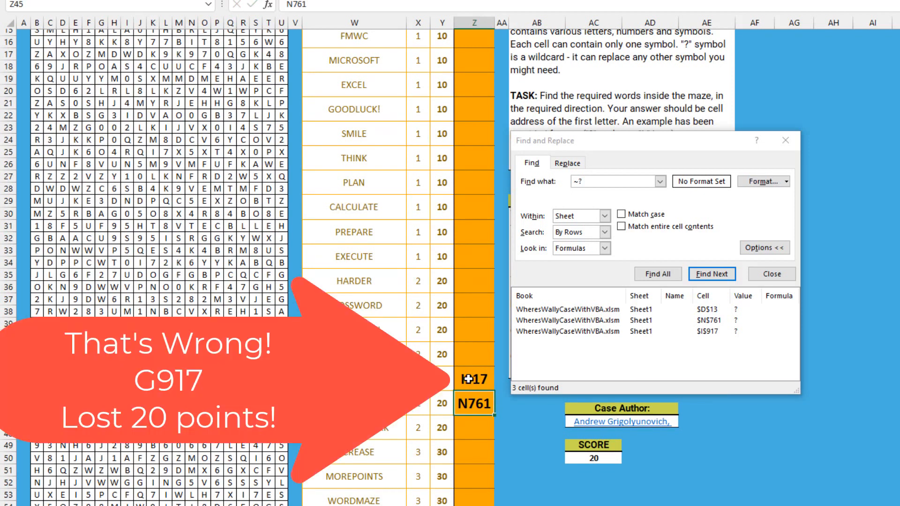
pyautogui.click(782, 139)
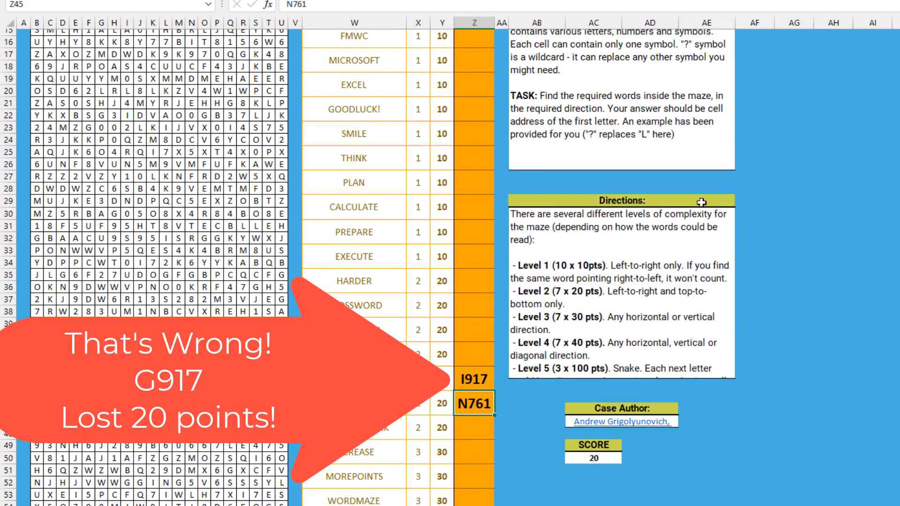
pyautogui.scroll(-3, 418, 397)
pyautogui.scroll(-2, 418, 396)
pyautogui.scroll(-1, 418, 397)
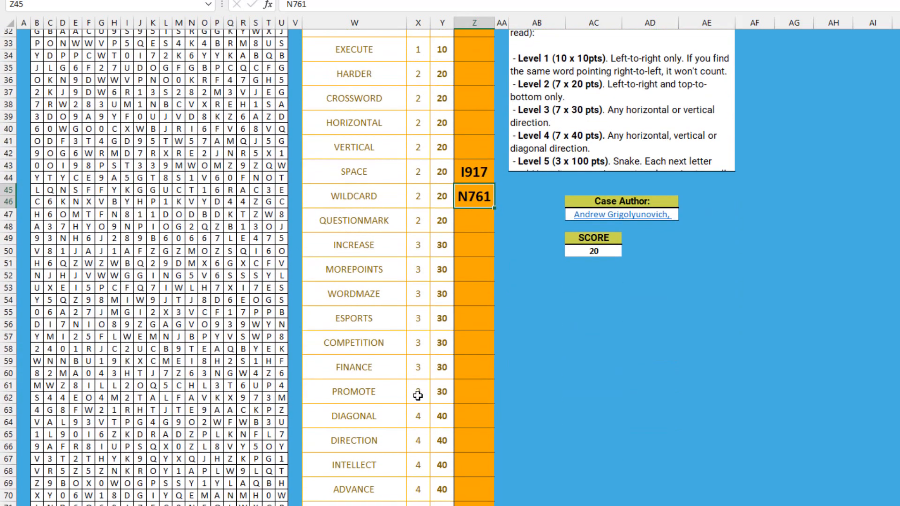
pyautogui.scroll(-3, 419, 395)
pyautogui.scroll(-3, 418, 396)
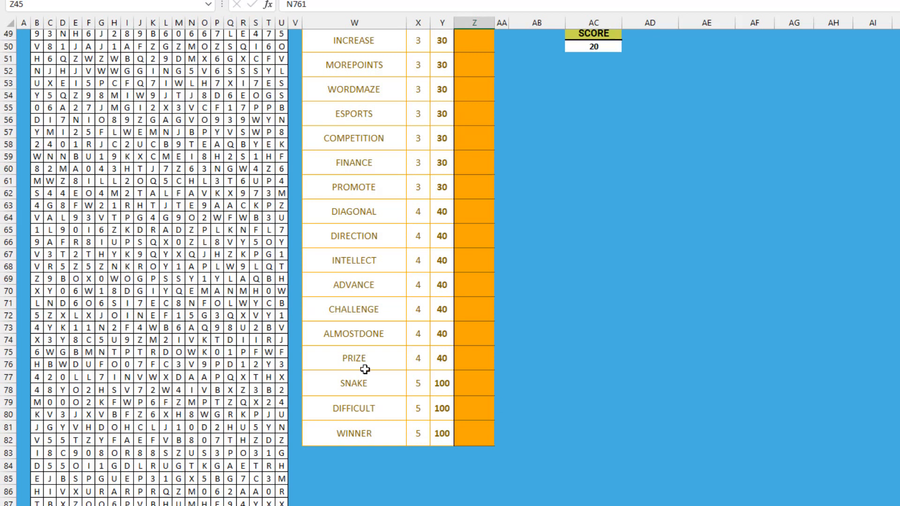
# Step: Select the whole maze grid B13:U1012 from its top-left cell
pyautogui.click(55, 136)
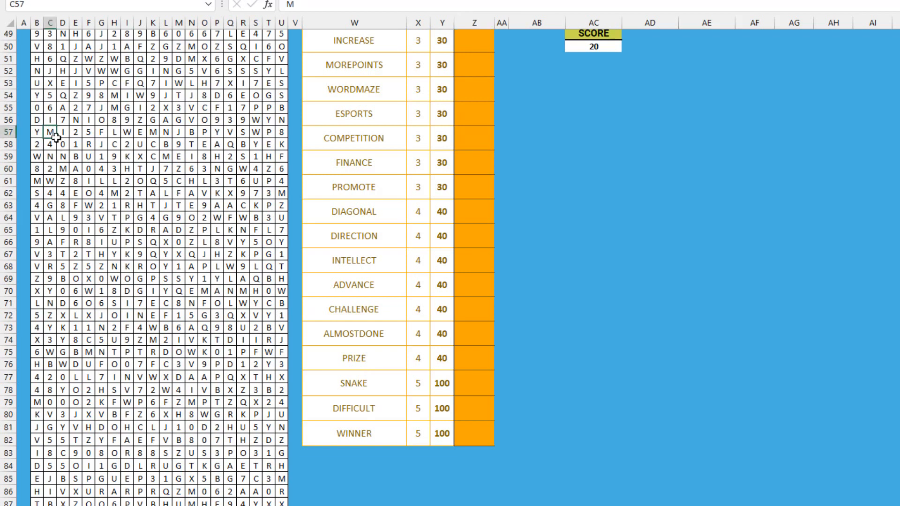
pyautogui.hotkey('ctrl', 'Up')
pyautogui.press('Left')
pyautogui.hotkey('ctrl', 'shift', 'Right')
pyautogui.hotkey('ctrl', 'shift', 'Down')
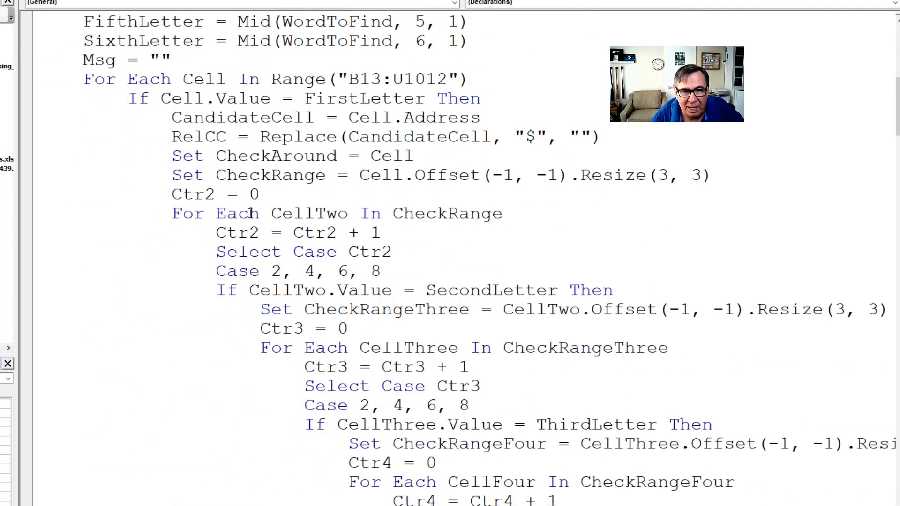
pyautogui.scroll(-4, 357, 243)
pyautogui.scroll(-1, 380, 271)
pyautogui.scroll(-5, 429, 291)
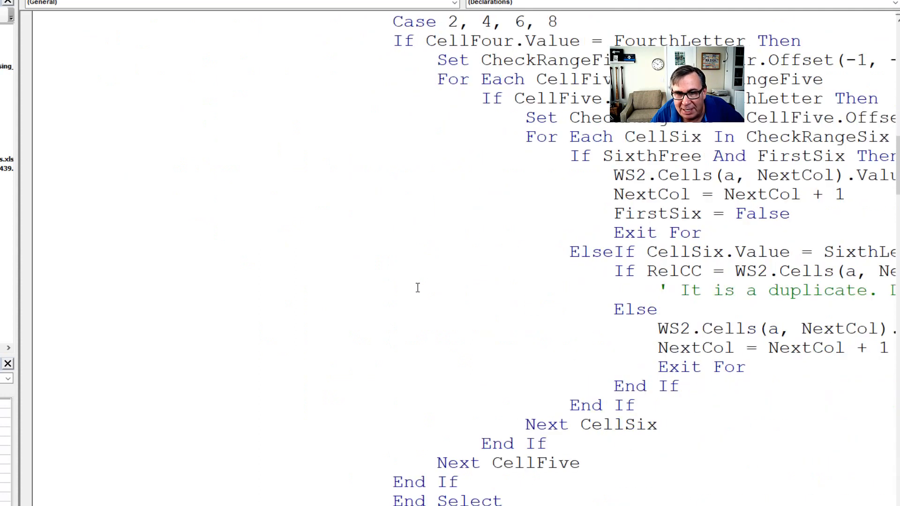
pyautogui.scroll(-1, 432, 295)
pyautogui.scroll(-4, 431, 294)
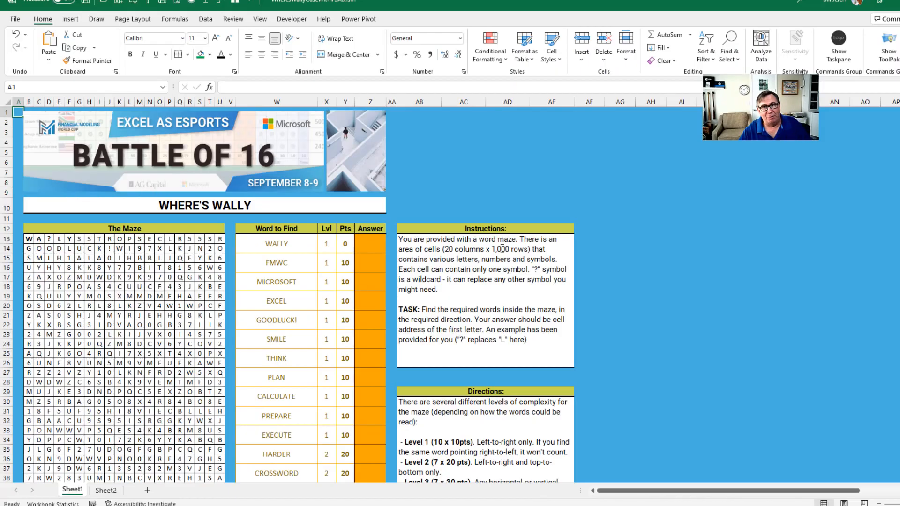
# Step: Select the answer cell beside WALLY and move to the end of the Answer column
pyautogui.click(359, 246)
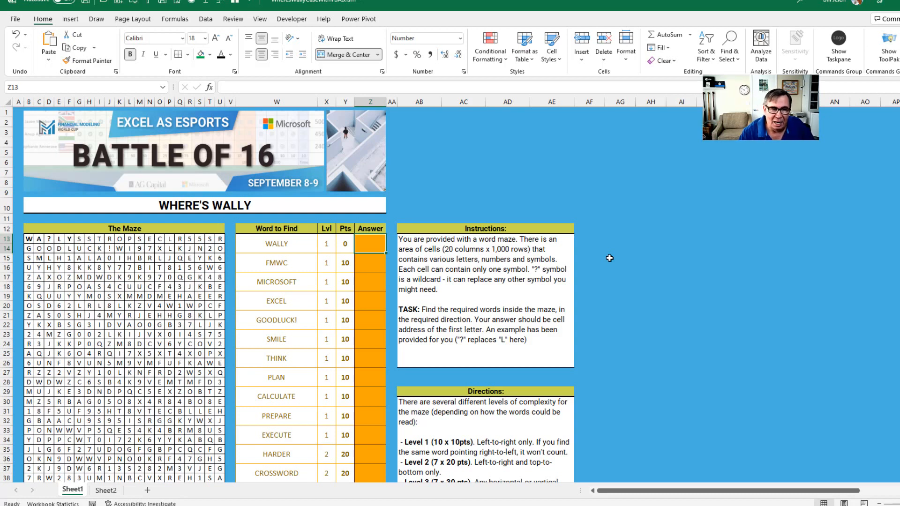
pyautogui.press('Down')
pyautogui.press('Down')
pyautogui.press('Down')
pyautogui.press('Down')
pyautogui.press('Down')
pyautogui.press('Down')
pyautogui.press('Down')
pyautogui.press('Down')
pyautogui.press('Down')
pyautogui.press('Up')
pyautogui.press('Up')
pyautogui.press('Up')
pyautogui.press('Up')
pyautogui.press('Up')
pyautogui.press('Up')
pyautogui.press('Up')
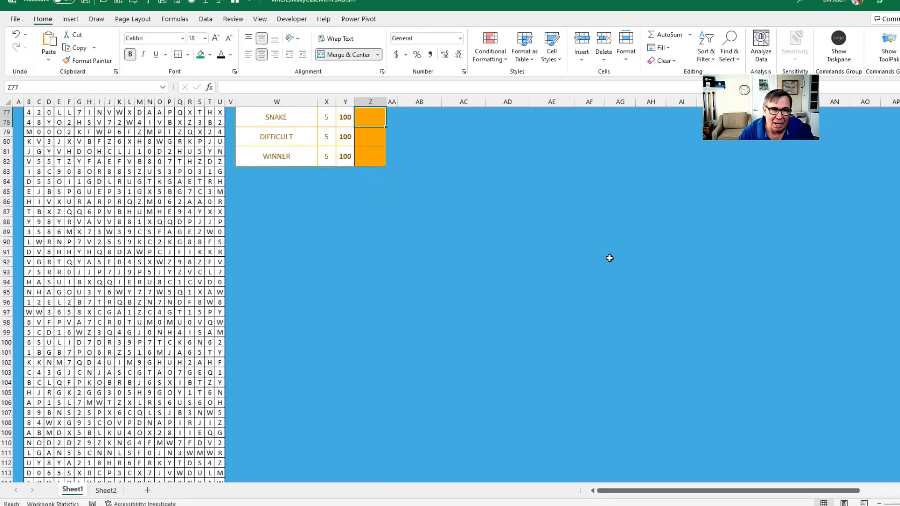
# Step: List unfound words on Sheet2 and clear the level 1–4 rows H3:J31
pyautogui.hotkey('ctrl', 'pagedown')
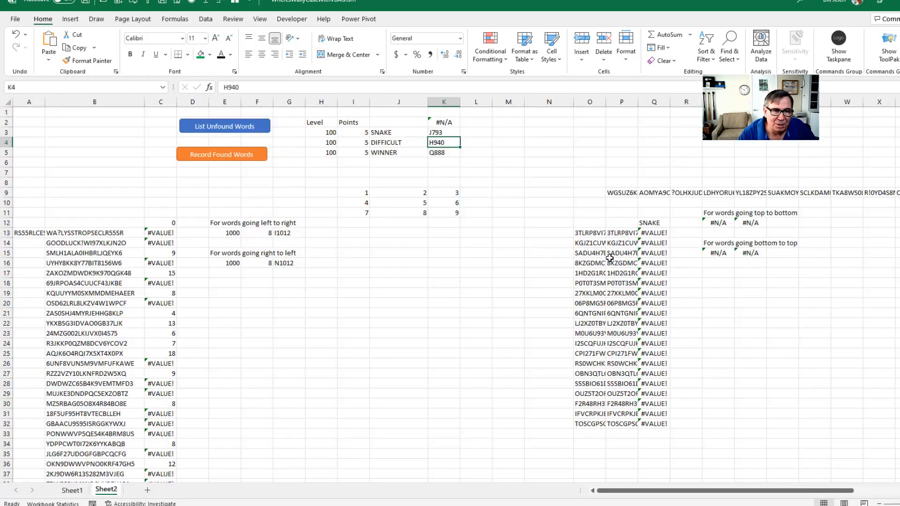
pyautogui.click(227, 132)
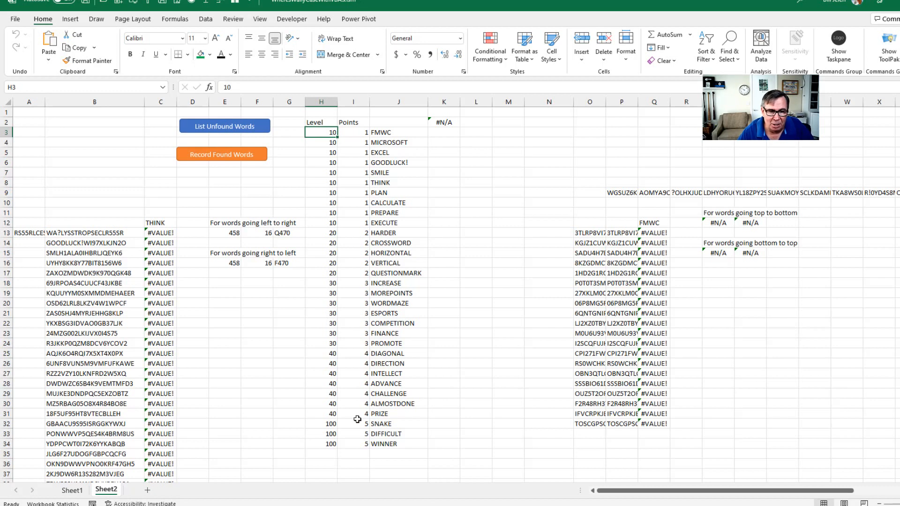
pyautogui.click(378, 414)
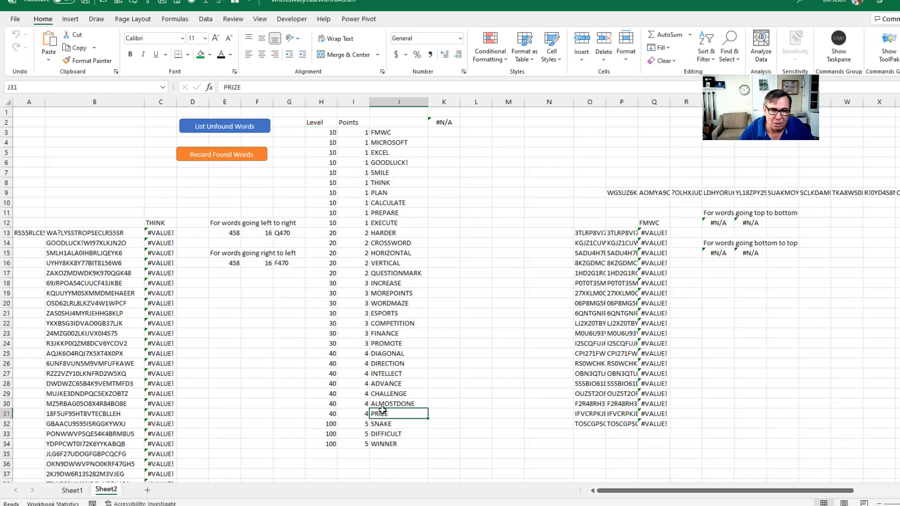
pyautogui.press('Left')
pyautogui.press('Left')
pyautogui.hotkey('ctrl', 'shift', 'Up')
pyautogui.hotkey('shift', 'Down')
pyautogui.hotkey('shift', 'Right')
pyautogui.hotkey('shift', 'Right')
pyautogui.hotkey('shift', 'Right')
pyautogui.hotkey('shift', 'Left')
pyautogui.press('Delete')
# Step: Cut the SNAKE, DIFFICULT, WINNER rows H32:J34 and paste them at row 3
pyautogui.press('Down')
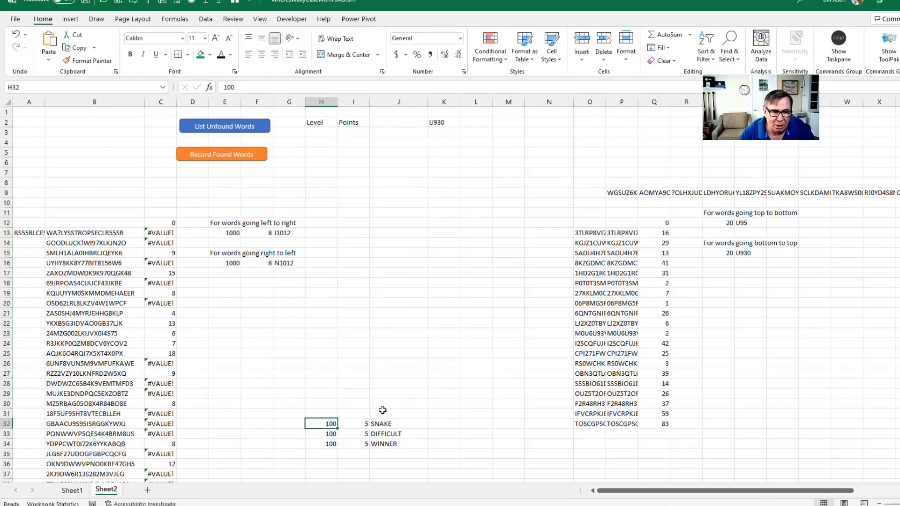
pyautogui.hotkey('shift', 'Down')
pyautogui.hotkey('shift', 'Down')
pyautogui.hotkey('shift', 'Right')
pyautogui.hotkey('shift', 'Right')
pyautogui.hotkey('ctrl', 'x')
pyautogui.hotkey('ctrl', 'Up')
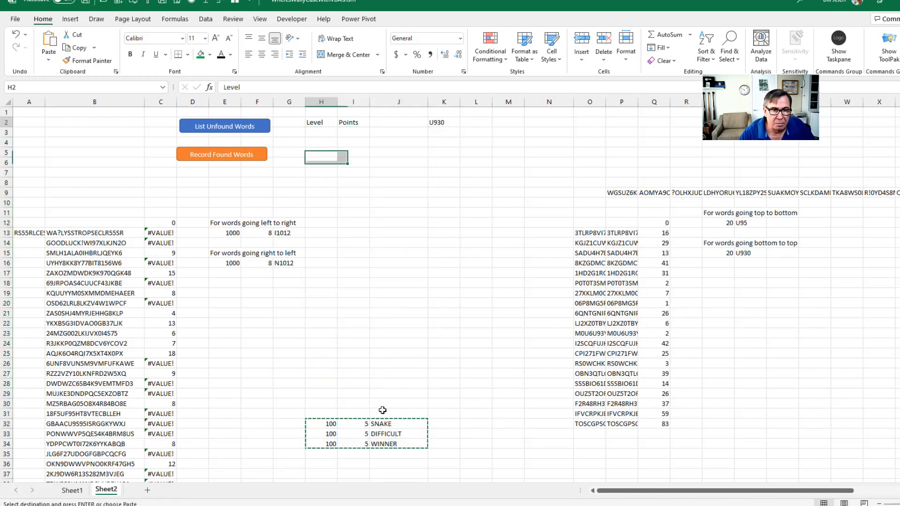
pyautogui.press('Down')
pyautogui.hotkey('ctrl', 'v')
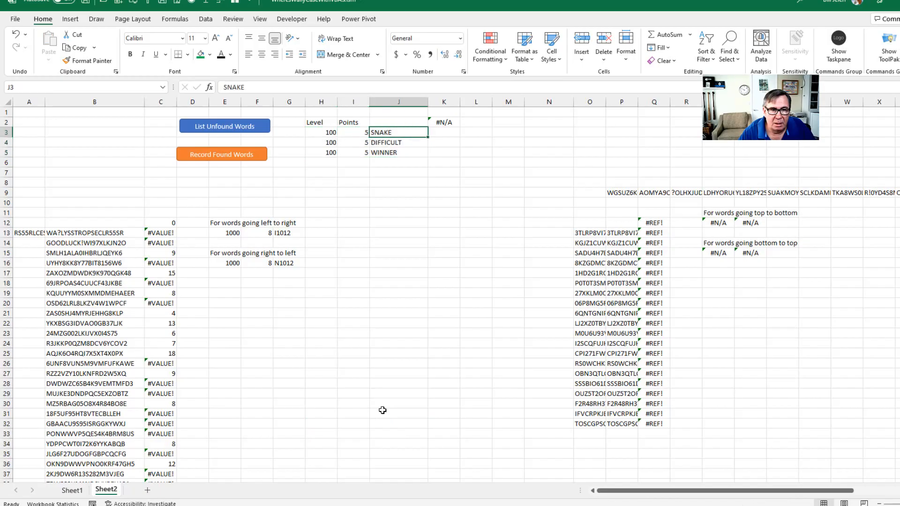
pyautogui.press('Right')
pyautogui.press('Right')
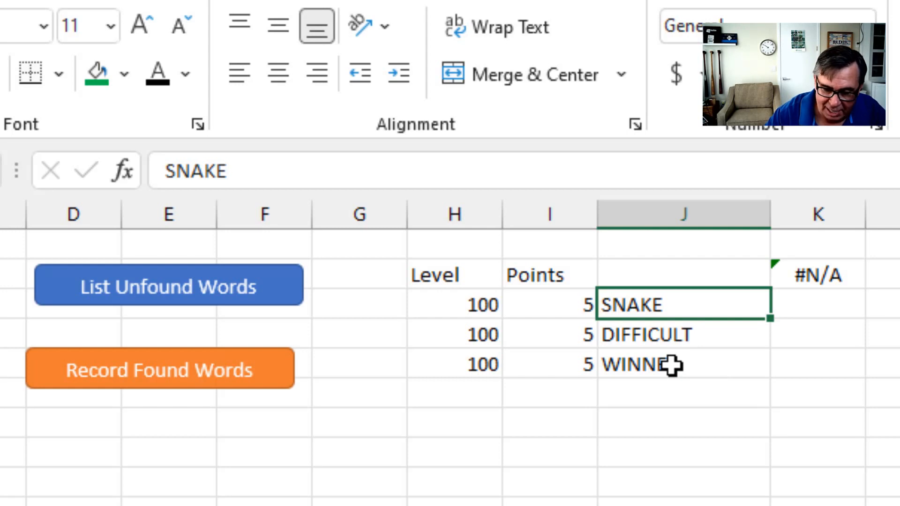
# Step: Run the FindThemSix macro to find addresses J793, H940 and Q888 for the level 5 words
pyautogui.hotkey('alt', 'F8')
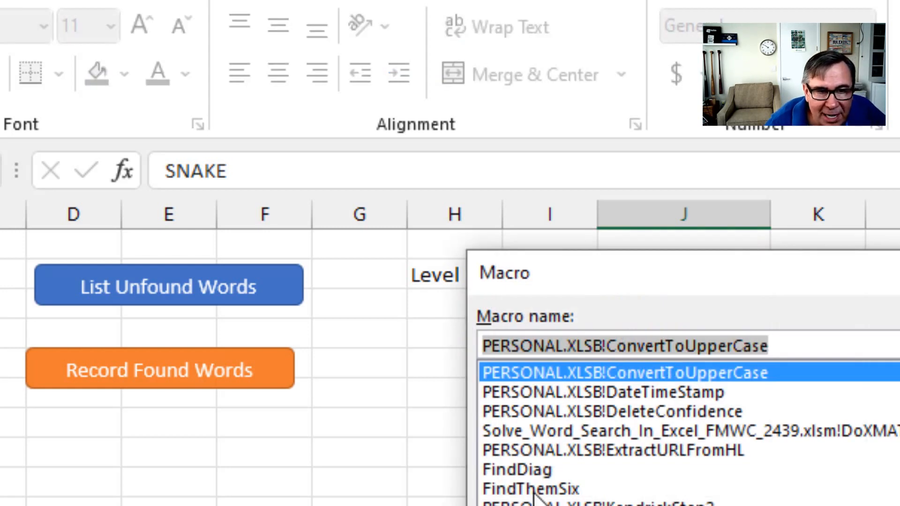
pyautogui.click(537, 492)
pyautogui.moveTo(682, 271); pyautogui.dragTo(583, 450)
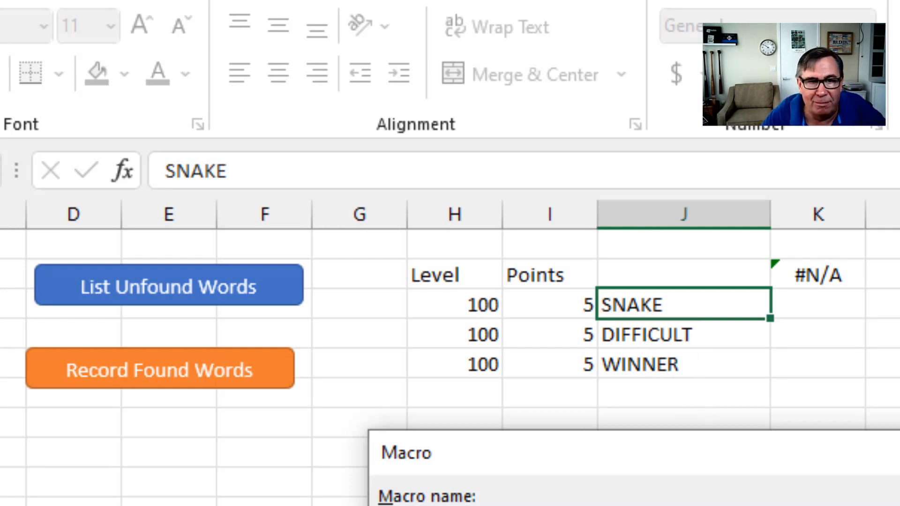
pyautogui.press('Return')
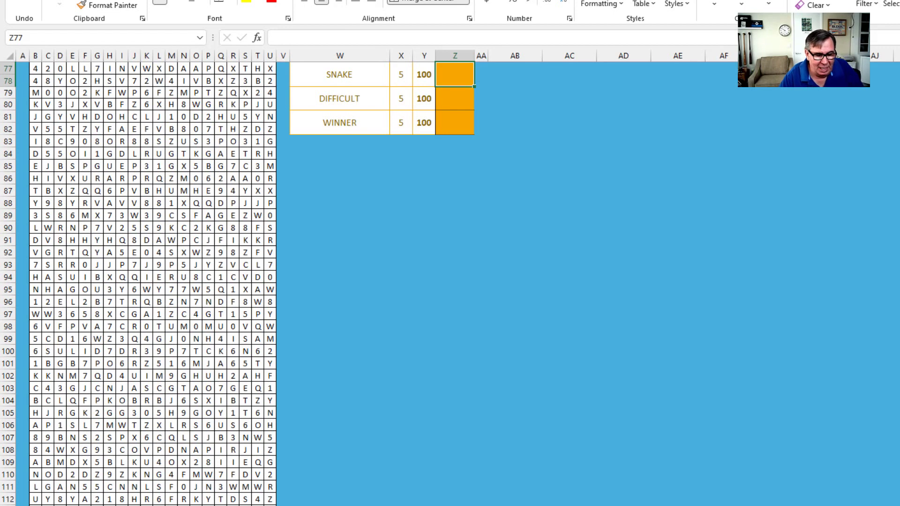
# Step: Go To J793 and H940 to check SNAKE and DIFFICULT in the maze, then return to the helper sheet
pyautogui.press('F5')
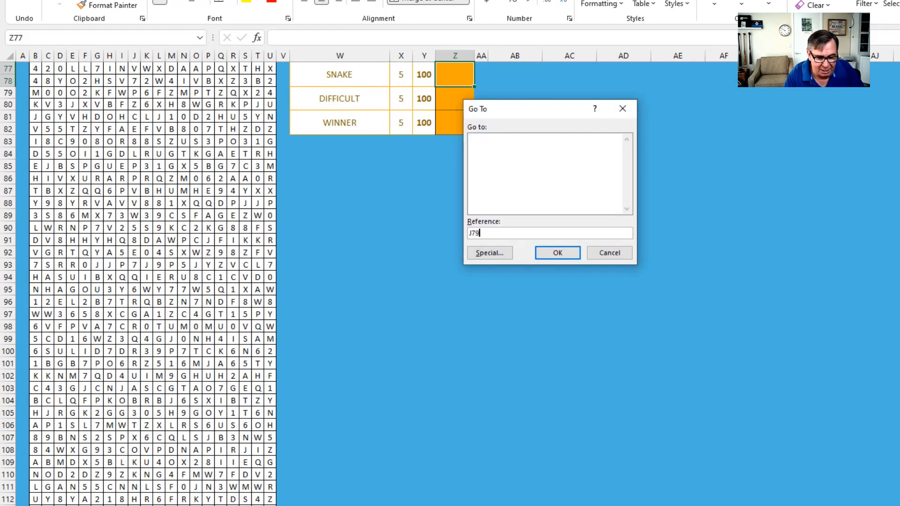
pyautogui.write('3')
pyautogui.press('Return')
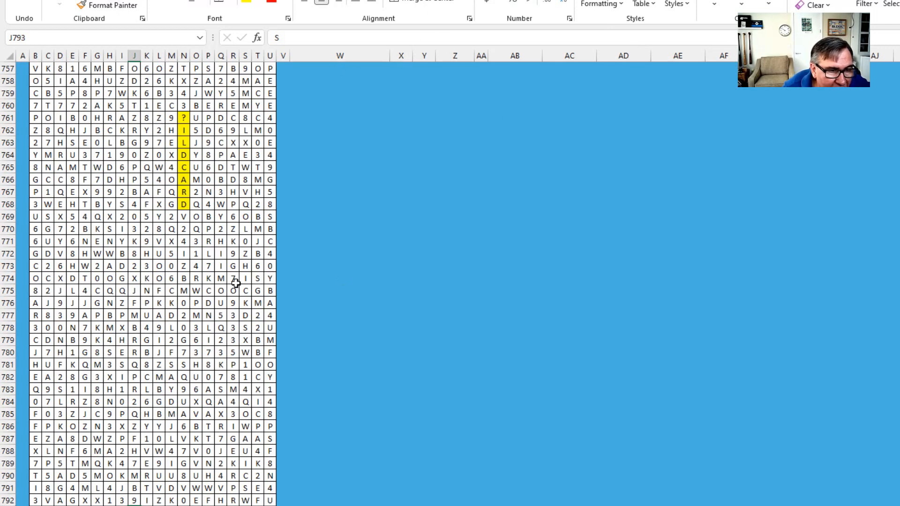
pyautogui.scroll(-3, 219, 275)
pyautogui.scroll(-3, 215, 266)
pyautogui.scroll(-3, 214, 266)
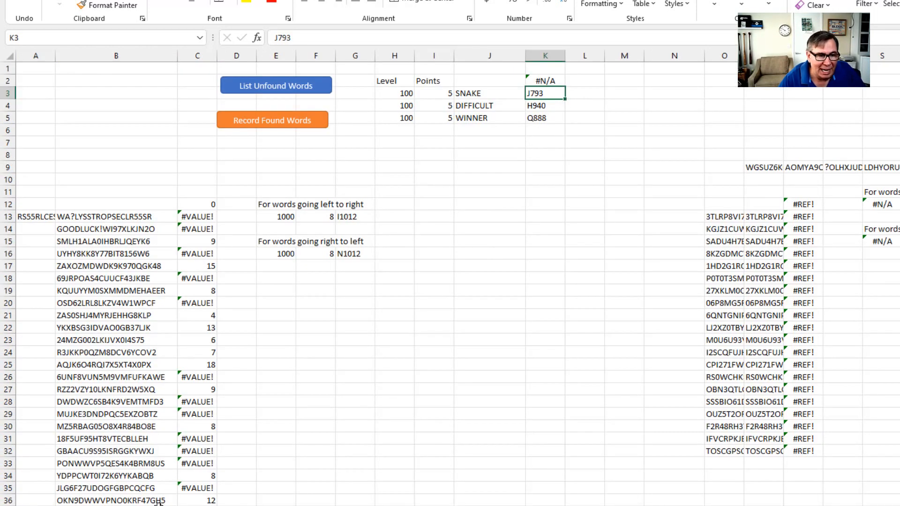
pyautogui.press('F5')
pyautogui.write('H940')
pyautogui.press('Return')
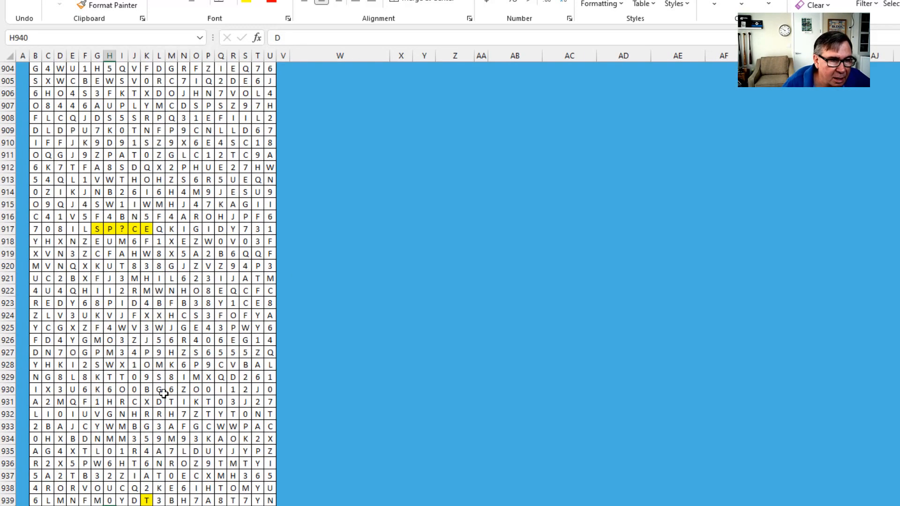
pyautogui.scroll(-3, 225, 307)
pyautogui.scroll(-2, 229, 306)
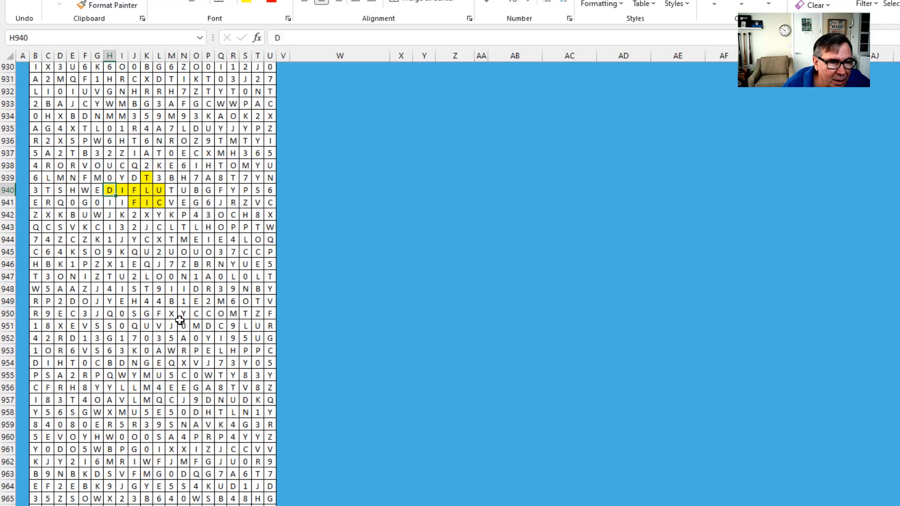
pyautogui.scroll(-2, 177, 318)
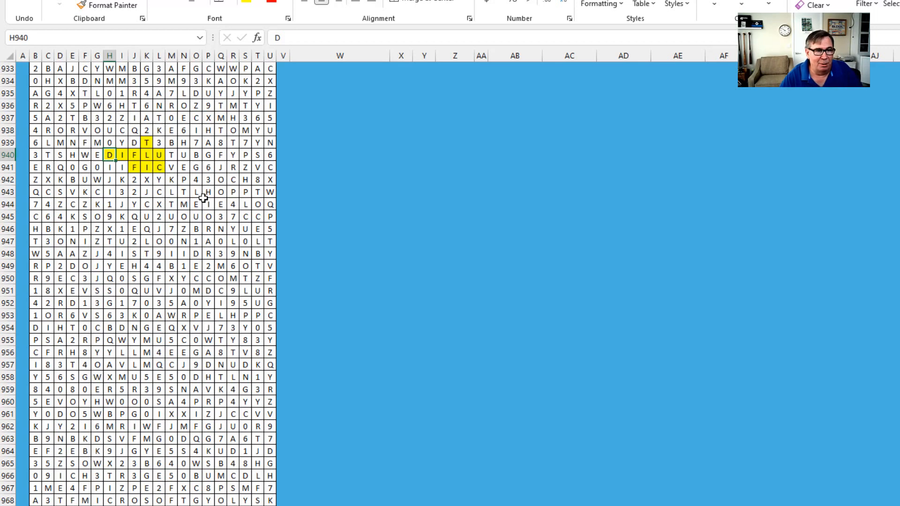
pyautogui.hotkey('ctrl', 'pageup')
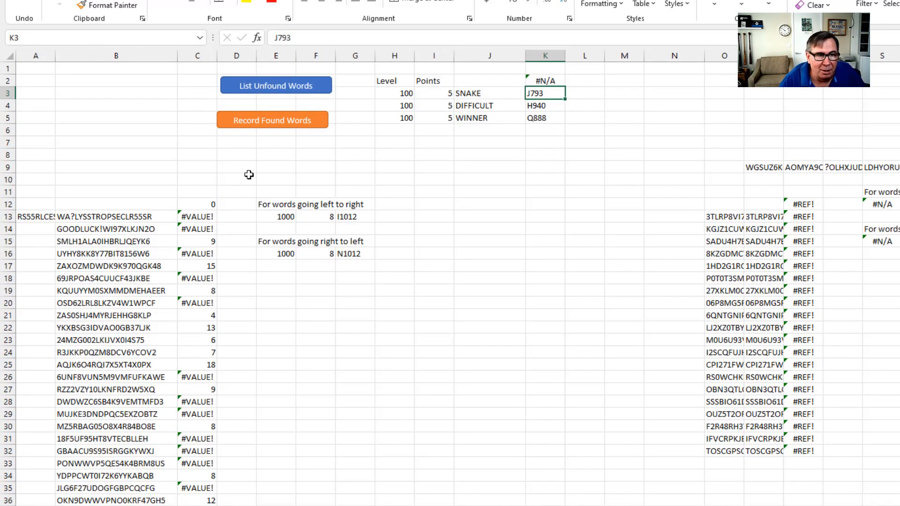
# Step: Record the found snake answers J793, H940 and Q888 on the puzzle sheet, raising the score to 320
pyautogui.click(272, 125)
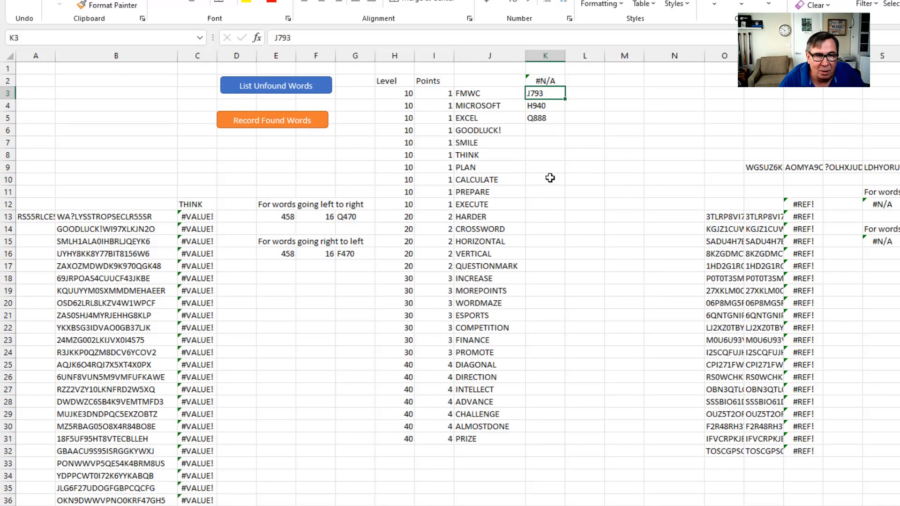
pyautogui.hotkey('ctrl', 'pagedown')
pyautogui.scroll(-6, 465, 281)
pyautogui.scroll(3, 528, 299)
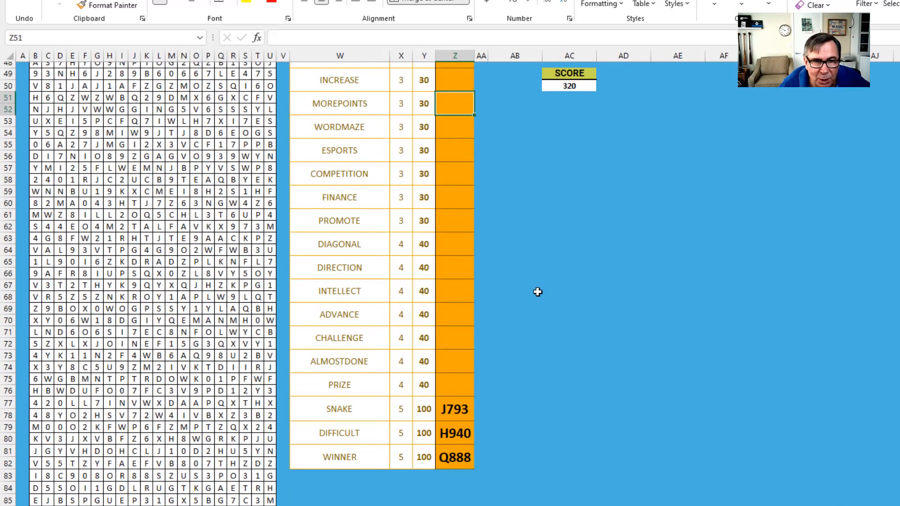
pyautogui.scroll(2, 539, 290)
pyautogui.scroll(1, 282, 295)
pyautogui.scroll(2, 281, 295)
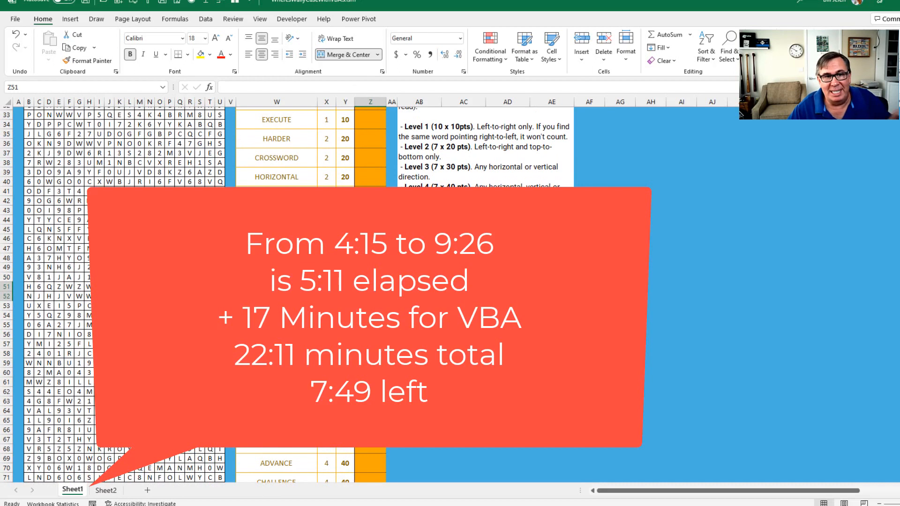
pyautogui.scroll(1, 345, 204)
pyautogui.scroll(2, 345, 204)
pyautogui.scroll(3, 345, 204)
pyautogui.scroll(2, 345, 204)
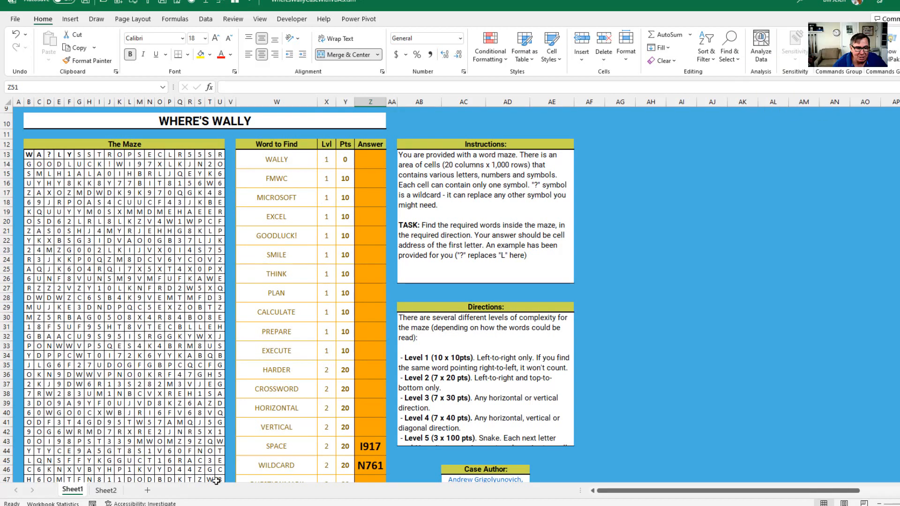
# Step: Clear B13 on Sheet2 and paste the maze's first column B13:B1012 from Sheet1 there
pyautogui.click(104, 491)
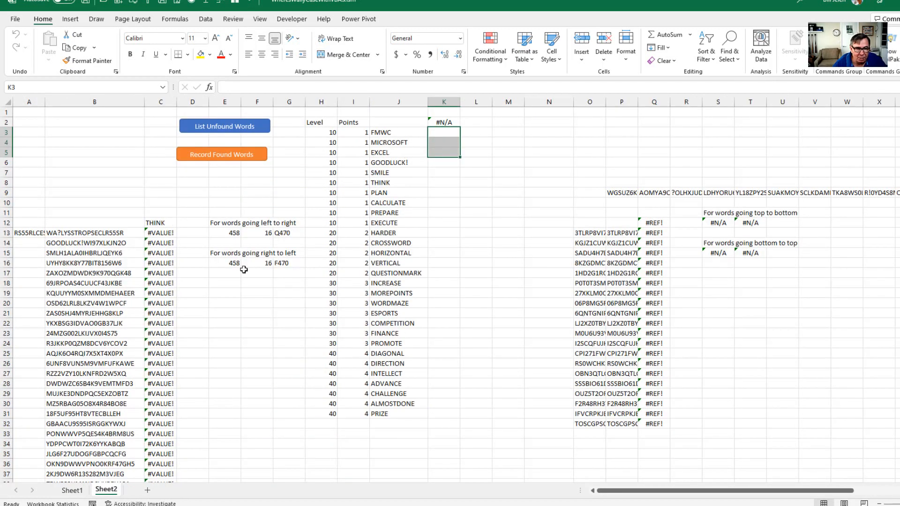
pyautogui.click(104, 234)
pyautogui.press('Delete')
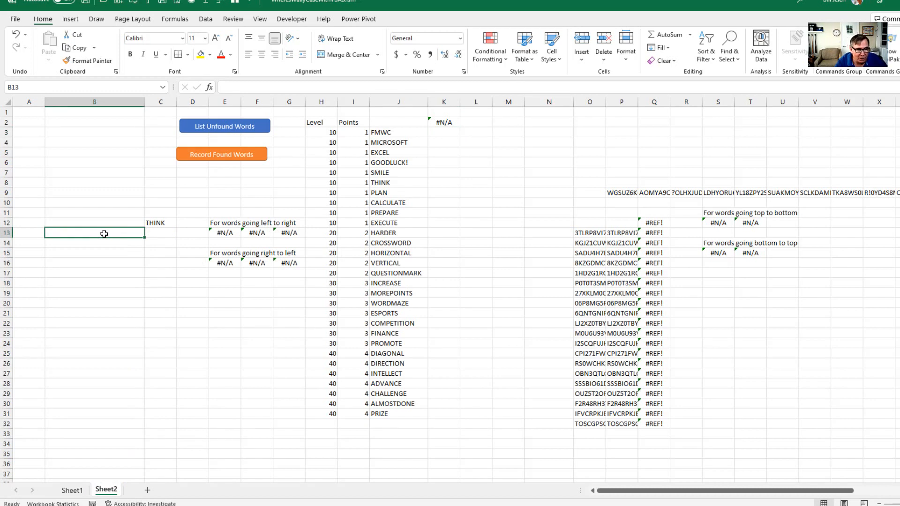
pyautogui.hotkey('ctrl', 'pageup')
pyautogui.press('Left')
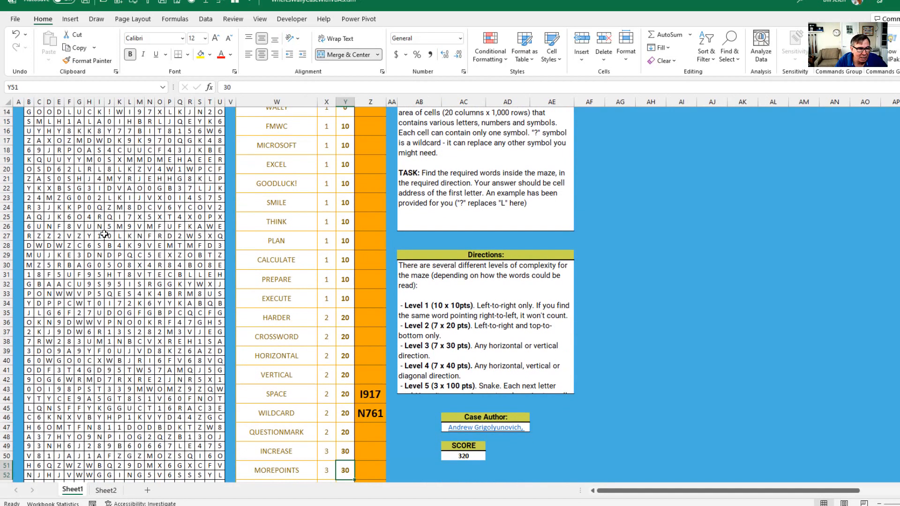
pyautogui.scroll(2, 49, 161)
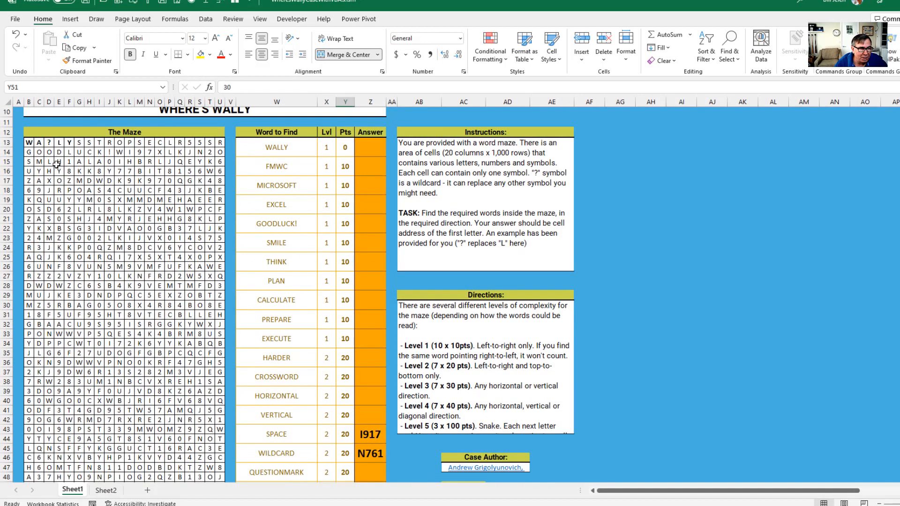
pyautogui.click(29, 143)
pyautogui.hotkey('ctrl', 'shift', 'Down')
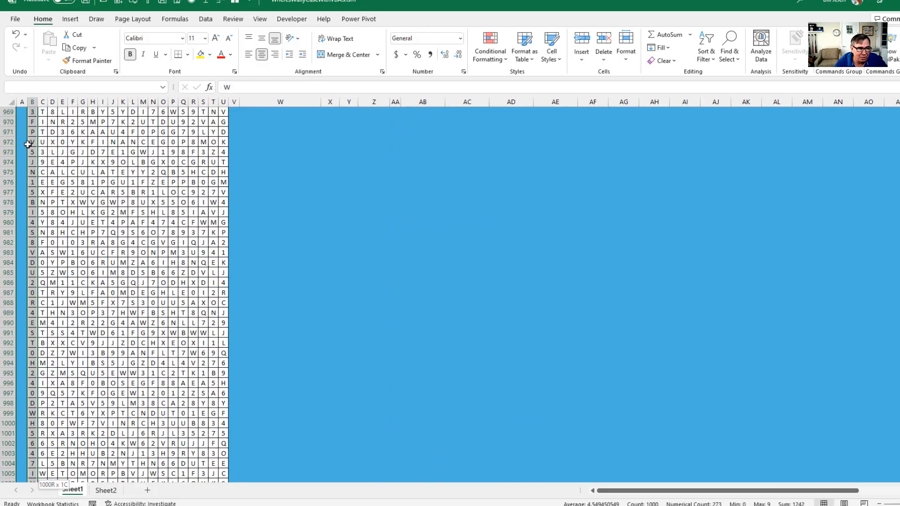
pyautogui.hotkey('ctrl', 'c')
pyautogui.hotkey('ctrl', 'pagedown')
pyautogui.hotkey('ctrl', 'v')
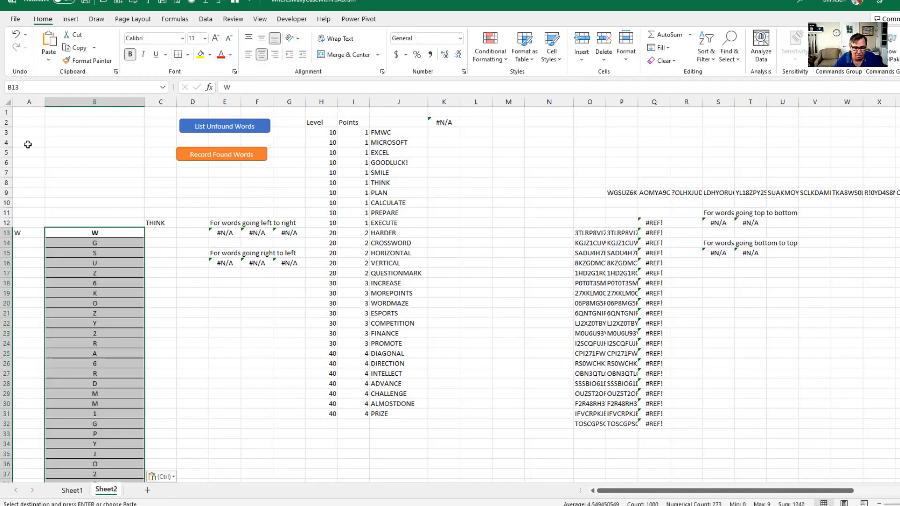
pyautogui.press('Escape')
pyautogui.write('=concat(')
# Step: Enter =CONCAT(Sheet1!B13:U13) and fill it down every maze row
pyautogui.hotkey('ctrl', 'pageup')
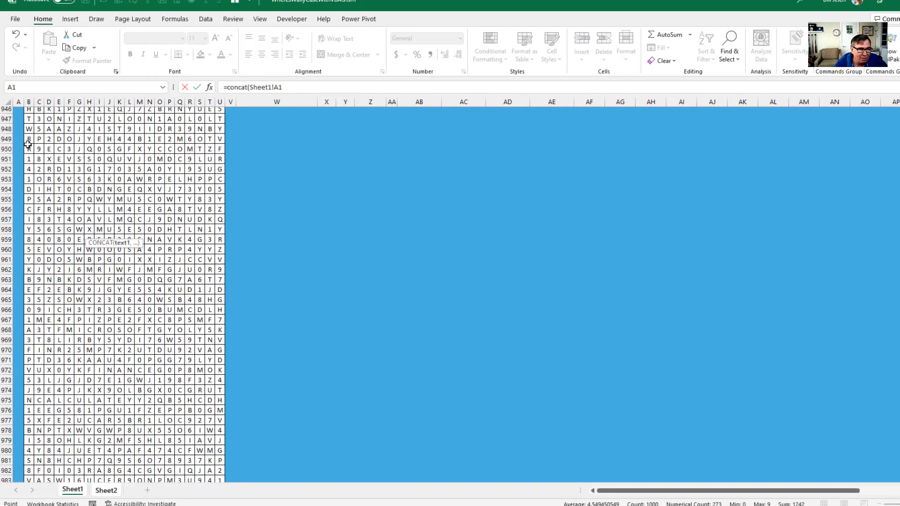
pyautogui.press('Down')
pyautogui.press('Down')
pyautogui.press('Down')
pyautogui.press('Down')
pyautogui.press('Down')
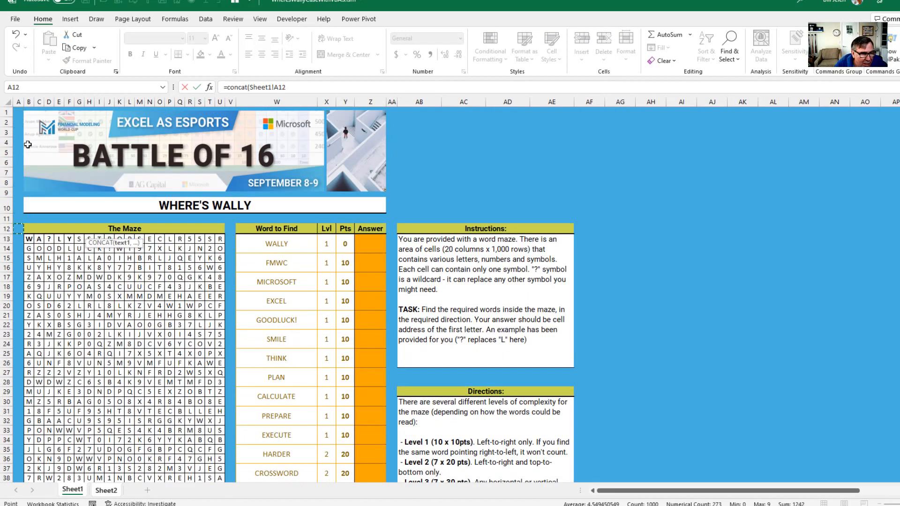
pyautogui.press('Right')
pyautogui.hotkey('ctrl', 'shift', 'Right')
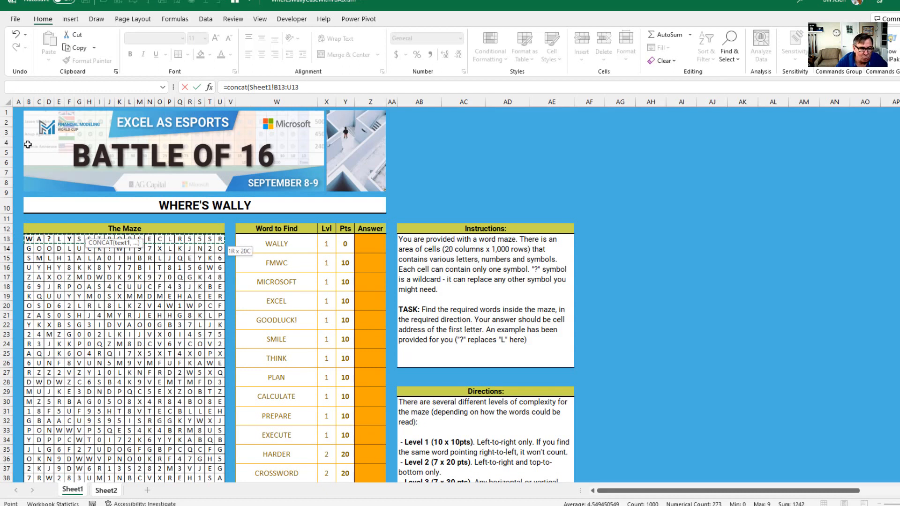
pyautogui.hotkey('ctrl', 'Return')
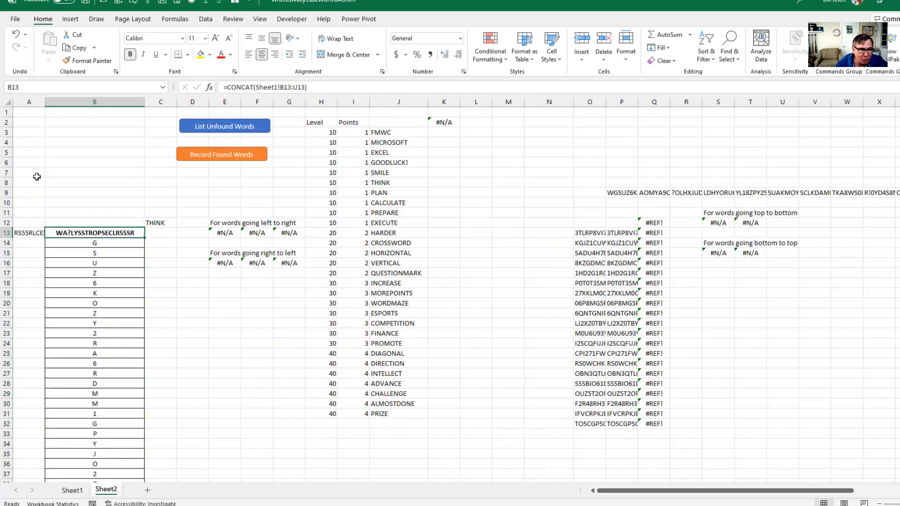
pyautogui.doubleClick(145, 238)
pyautogui.click(148, 222)
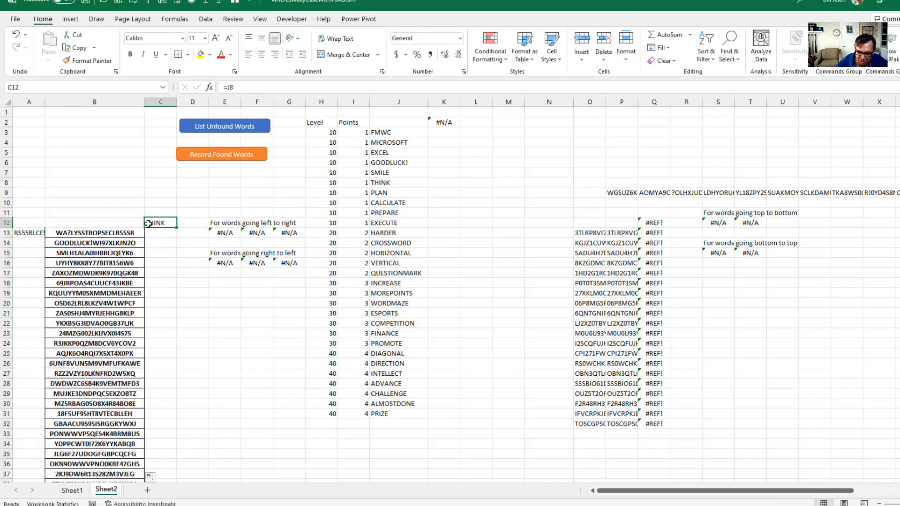
pyautogui.write('=')
pyautogui.click(390, 132)
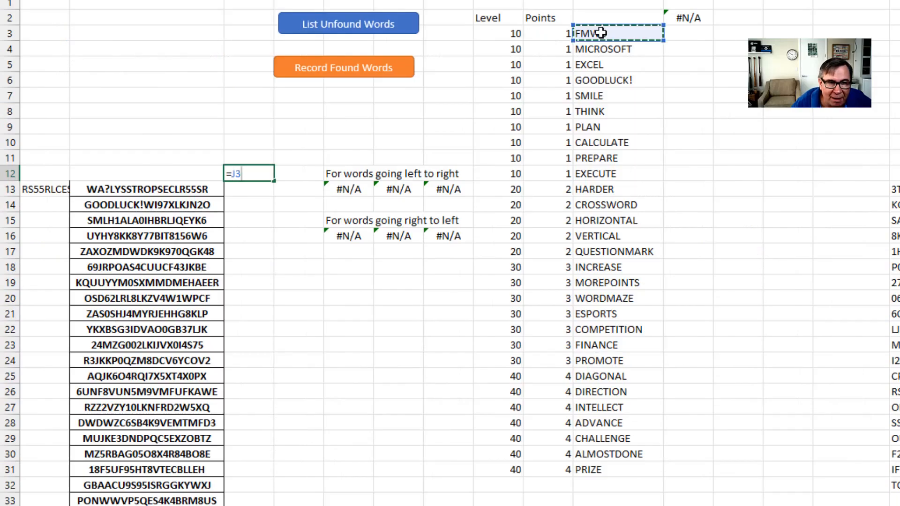
pyautogui.press('Return')
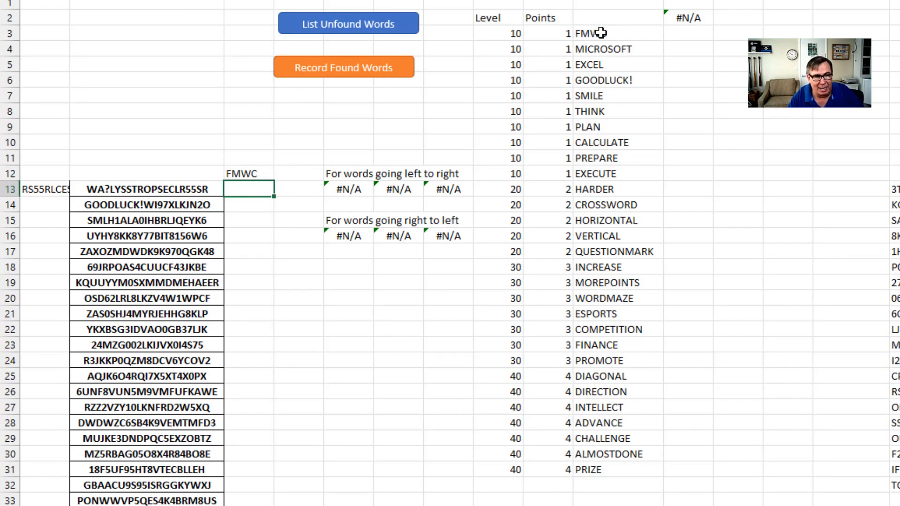
pyautogui.write('=find(')
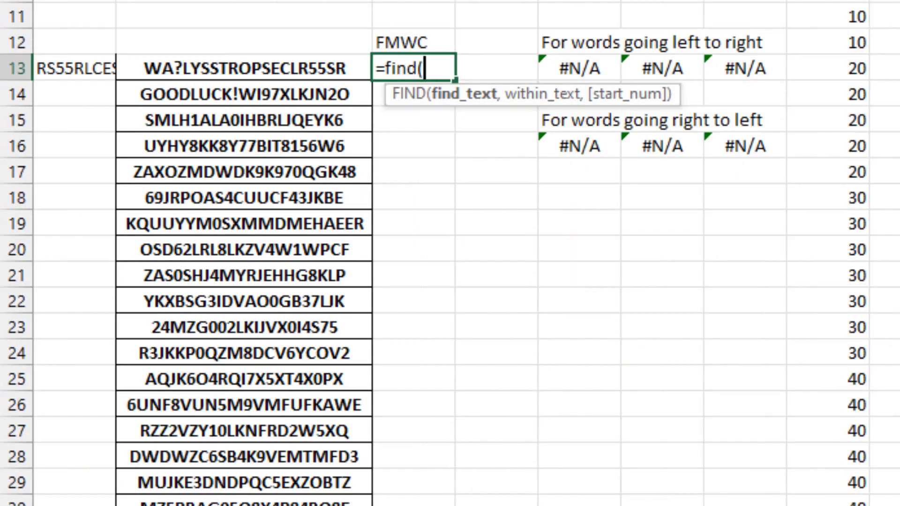
pyautogui.press('Up')
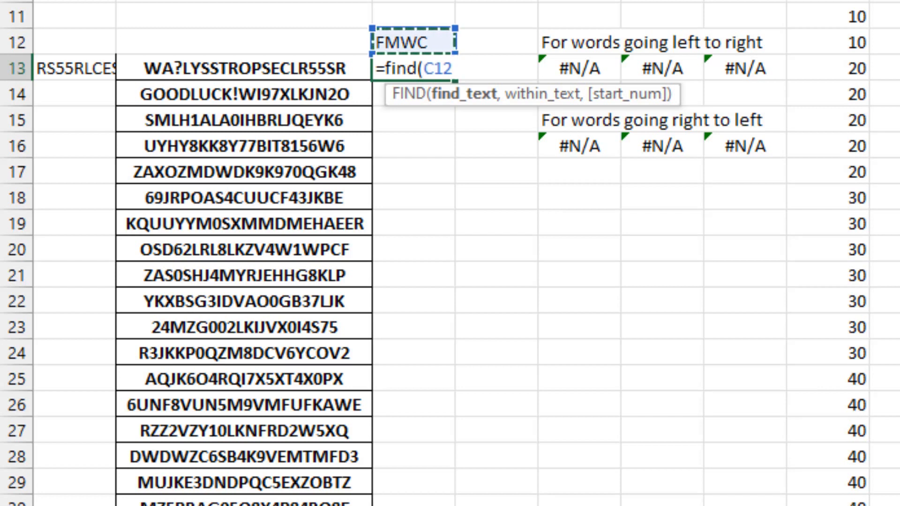
pyautogui.press('F4')
pyautogui.write('$C$12,')
pyautogui.press('Left')
pyautogui.write(')')
pyautogui.press('Return')
pyautogui.press('Up')
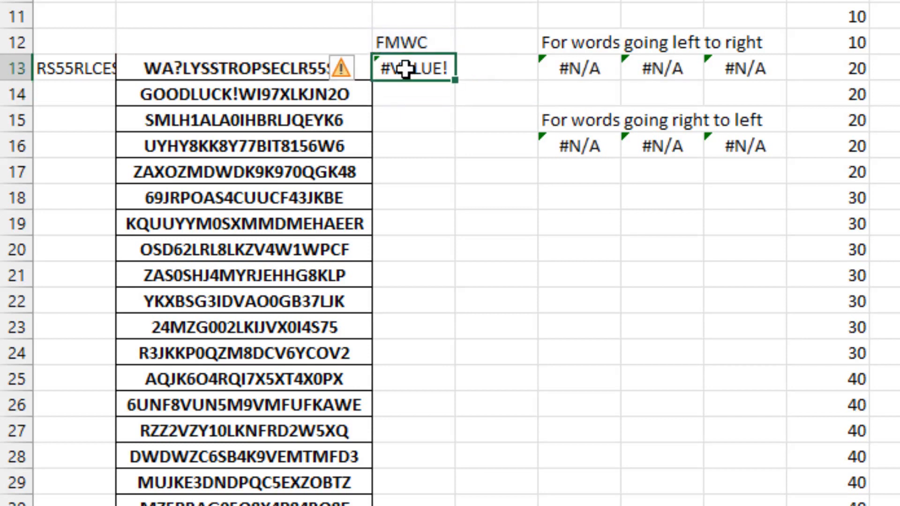
pyautogui.doubleClick(455, 79)
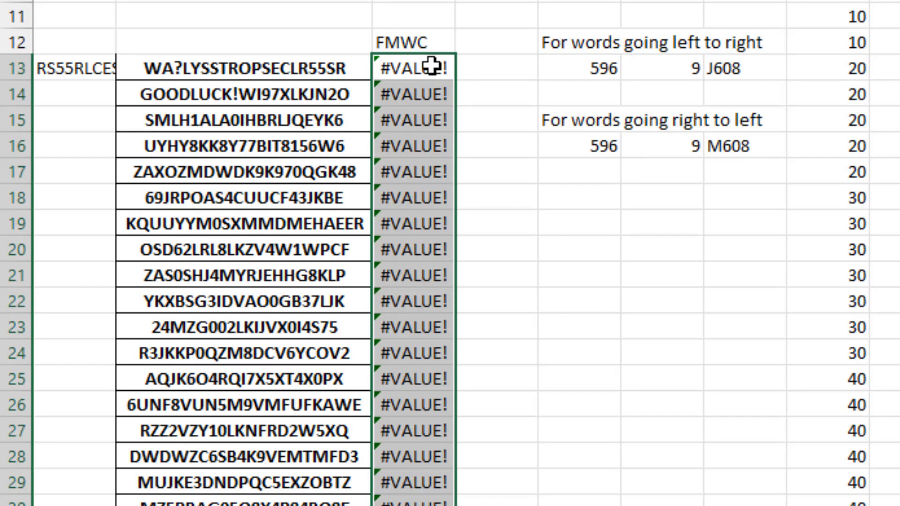
pyautogui.click(591, 67)
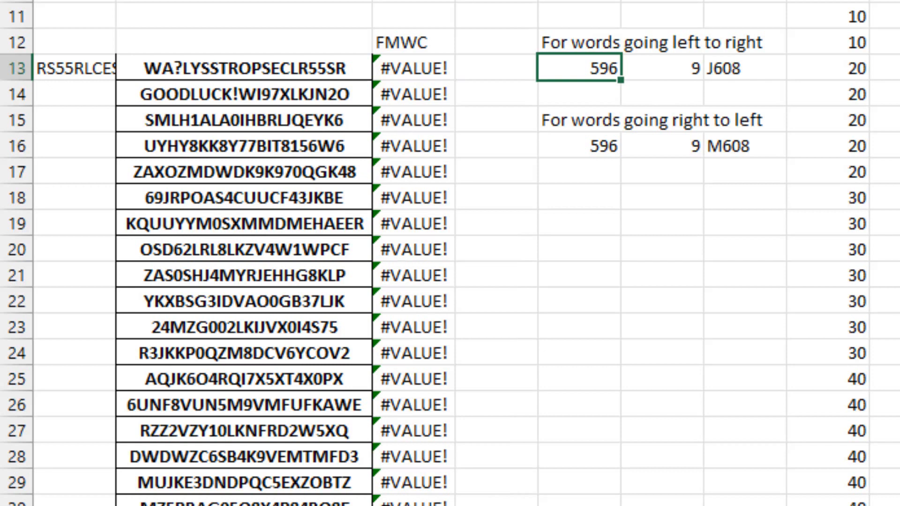
pyautogui.press('F2')
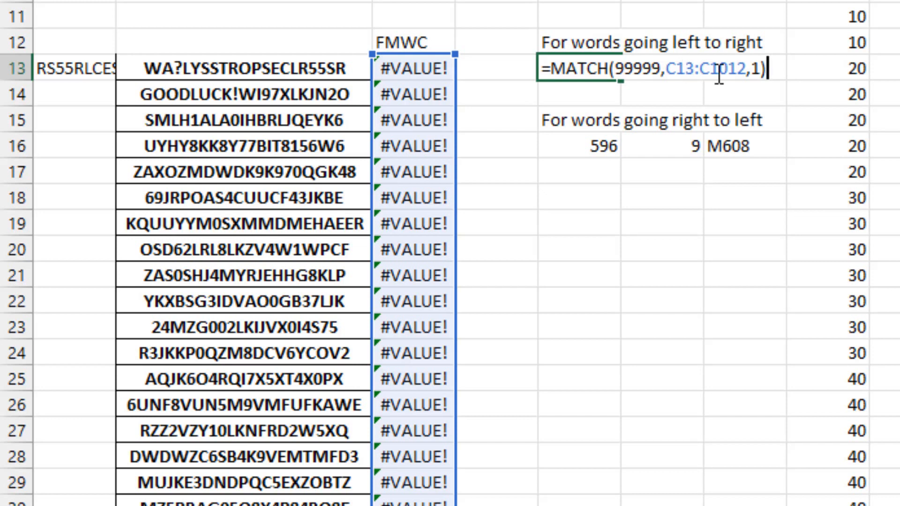
pyautogui.click(749, 68)
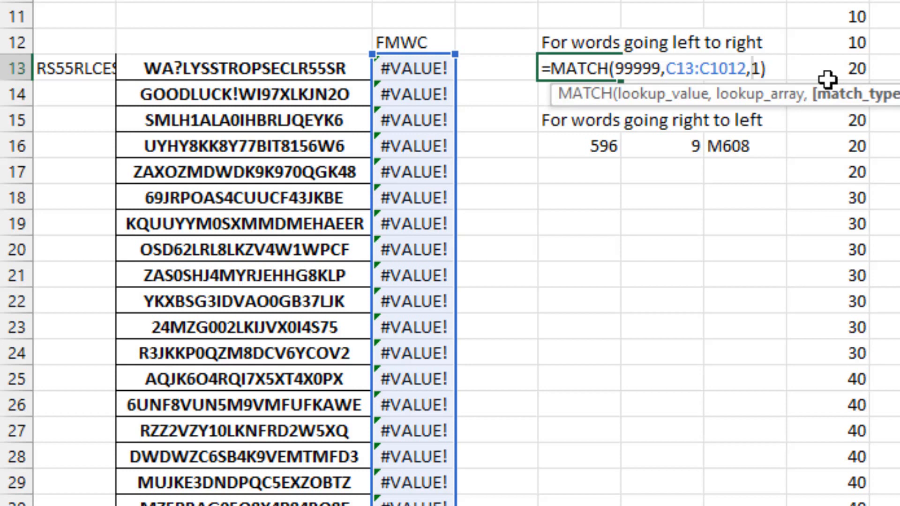
pyautogui.hotkey('ctrl', 'Return')
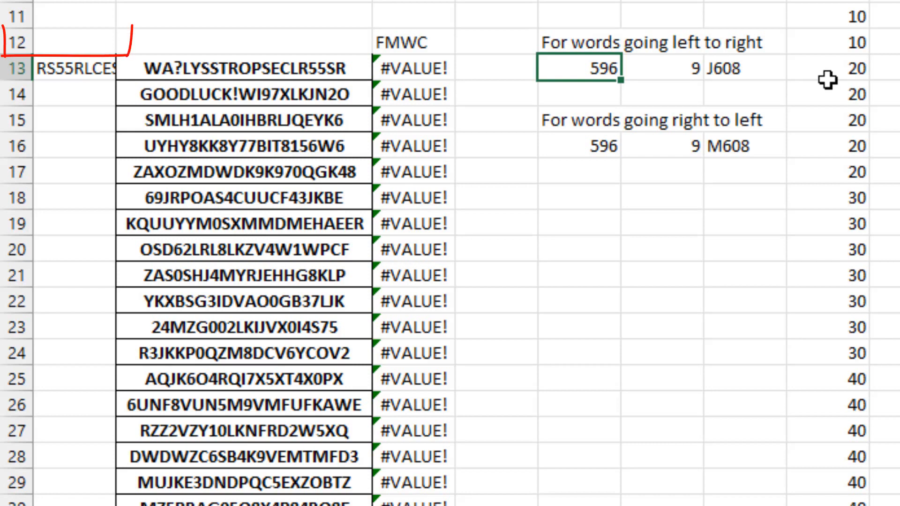
pyautogui.press('Left')
pyautogui.press('Left')
pyautogui.press('F5')
pyautogui.write('A608')
pyautogui.press('Return')
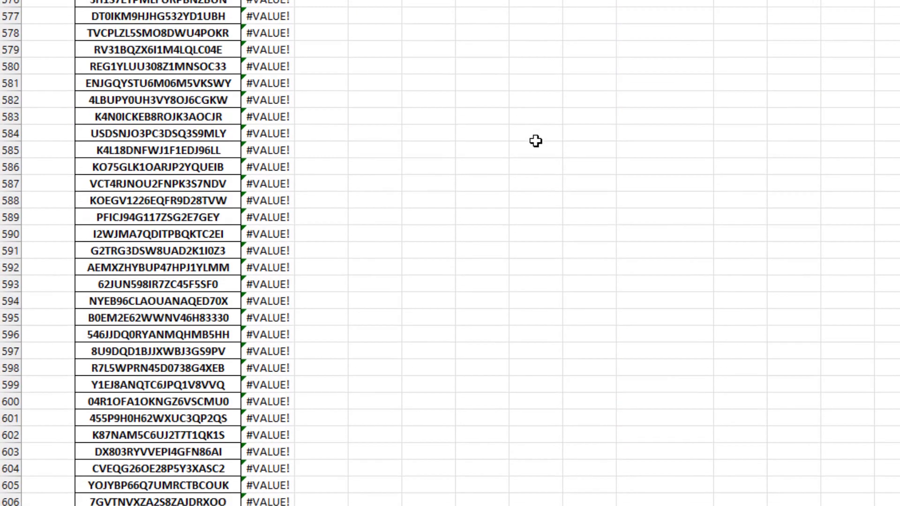
pyautogui.scroll(-3, 537, 141)
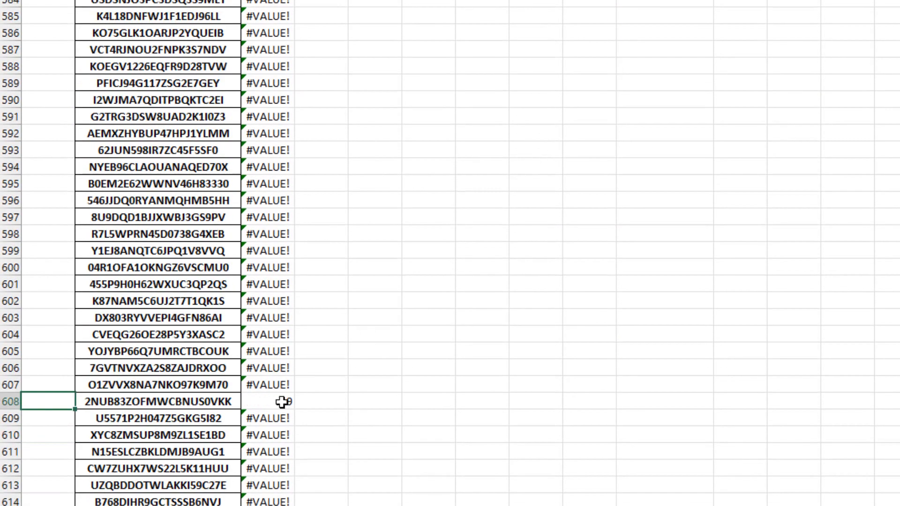
pyautogui.click(281, 402)
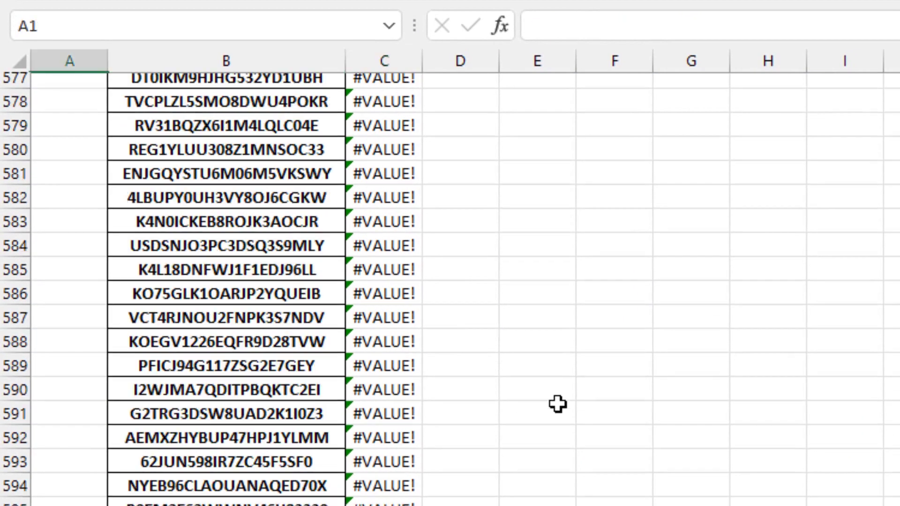
pyautogui.hotkey('ctrl', 'Home')
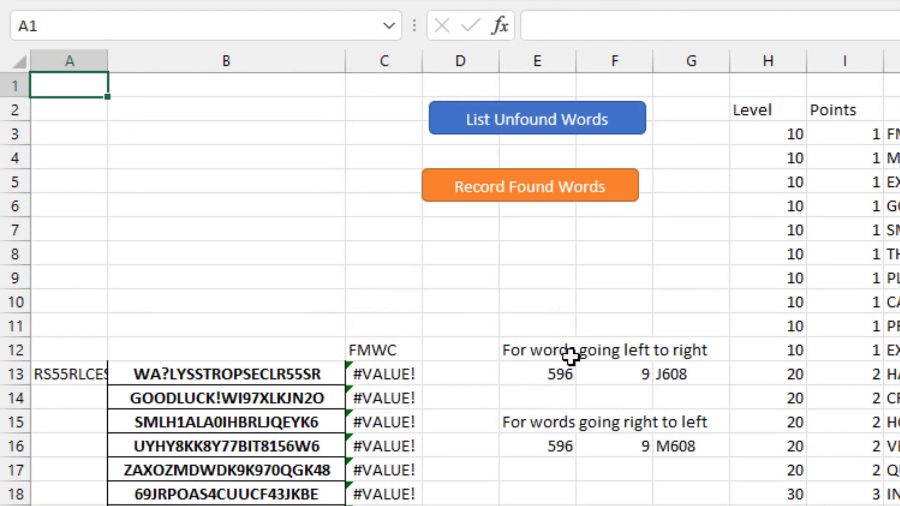
pyautogui.click(665, 375)
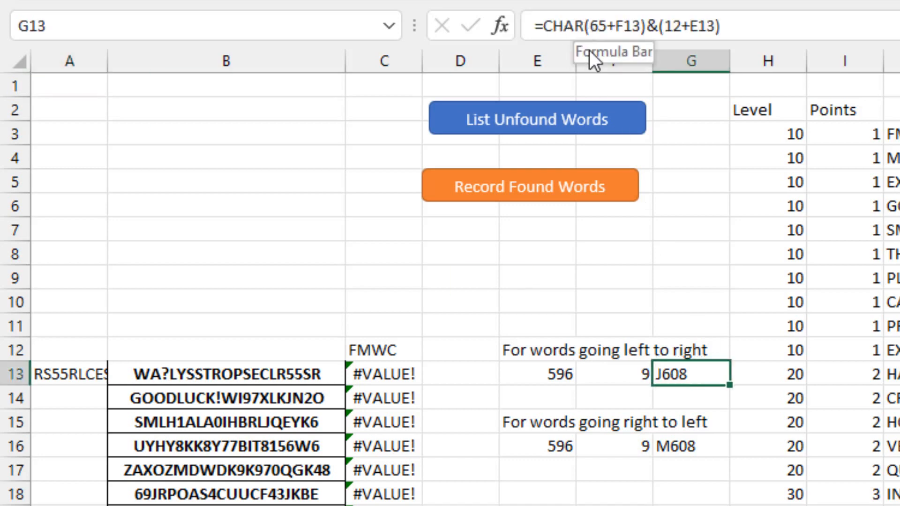
pyautogui.click(632, 374)
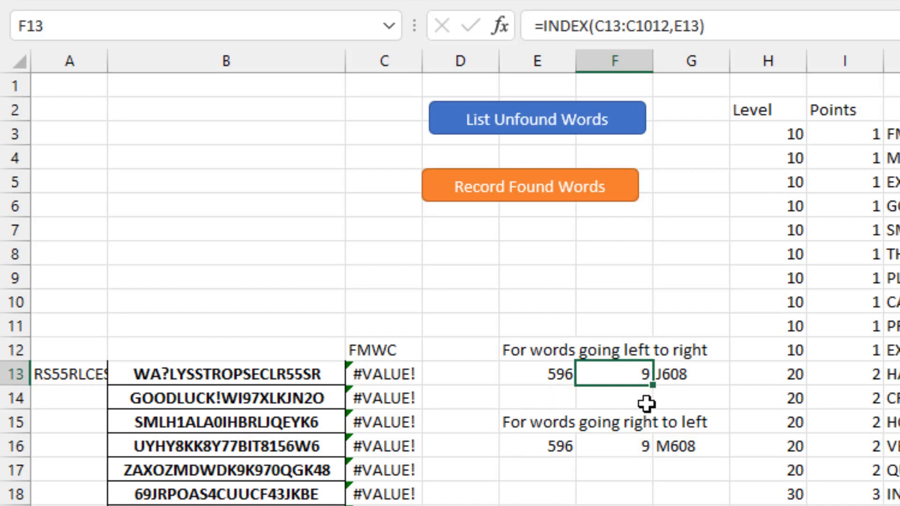
pyautogui.click(673, 379)
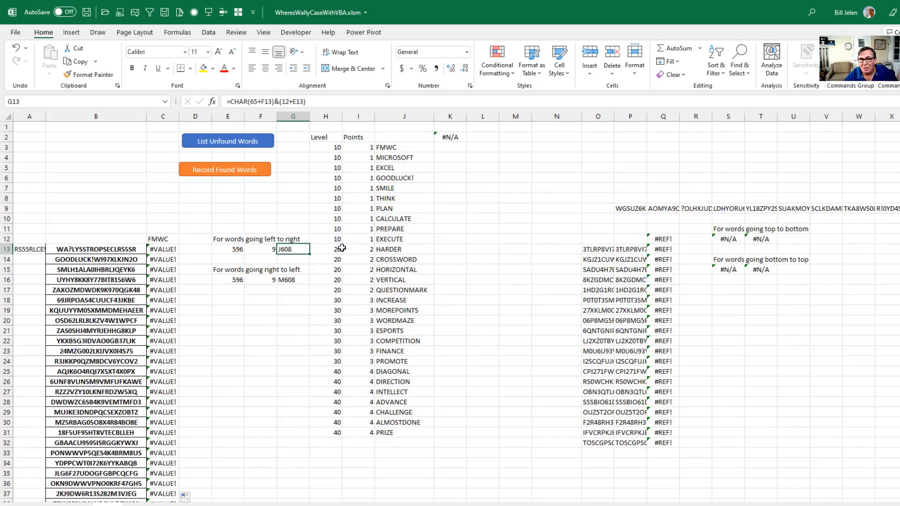
# Step: Link the data-table corner K2 to the address result in G13
pyautogui.click(451, 137)
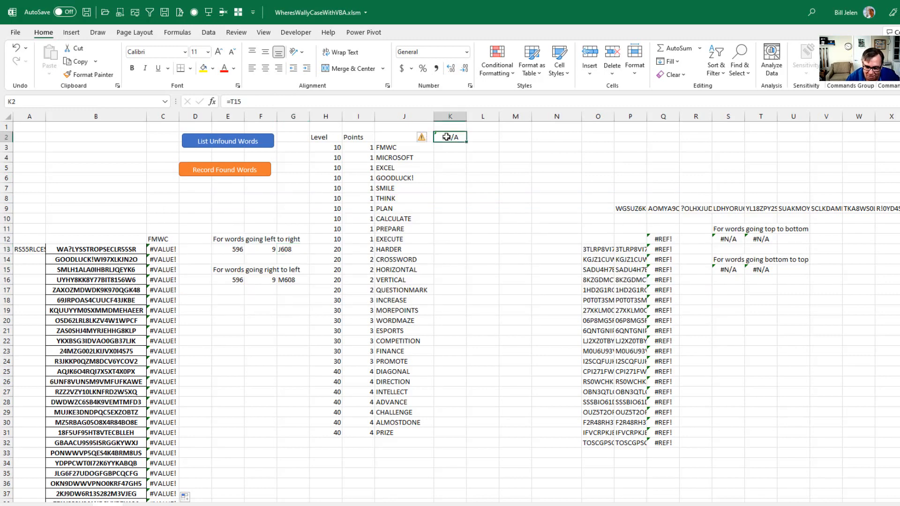
pyautogui.write('=')
pyautogui.press('Down')
pyautogui.press('Left')
pyautogui.press('Down')
pyautogui.press('Down')
pyautogui.press('Down')
pyautogui.press('Down')
pyautogui.press('Down')
pyautogui.press('Left')
pyautogui.press('Down')
pyautogui.press('Left')
pyautogui.press('Left')
pyautogui.press('Down')
pyautogui.press('Down')
pyautogui.press('Down')
pyautogui.press('Return')
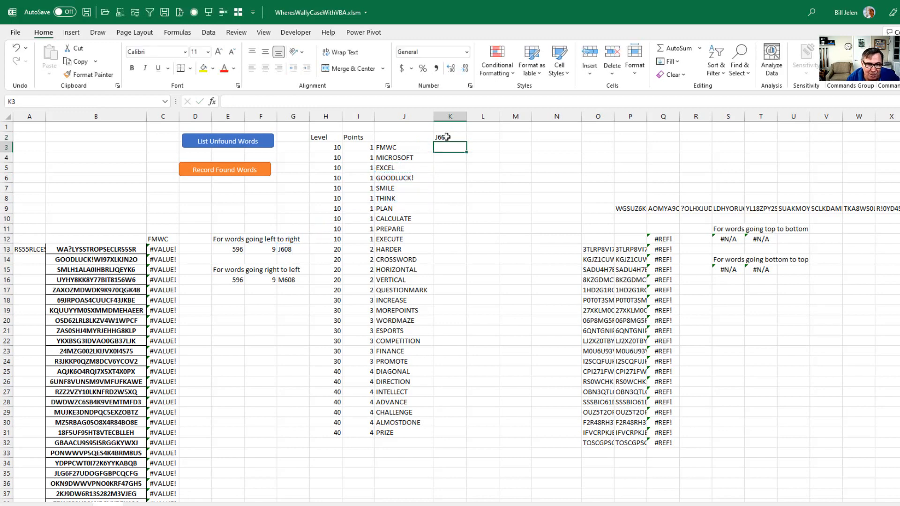
pyautogui.press('Up')
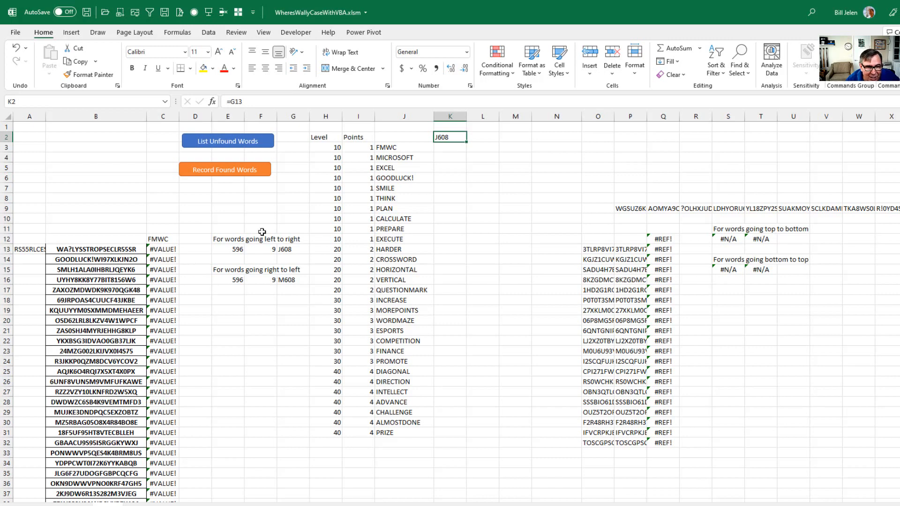
# Step: Fill J2:K31 as a Data Table with column input C12, then record the found words
pyautogui.press('Left')
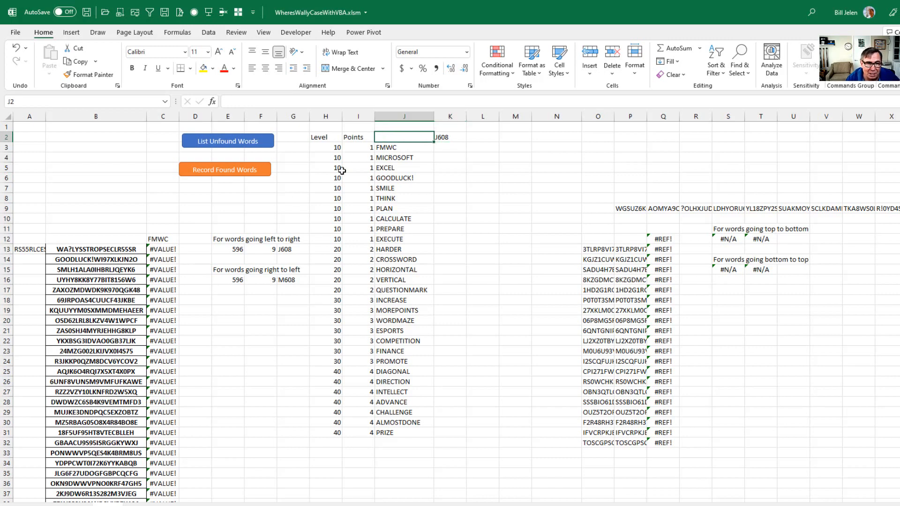
pyautogui.hotkey('shift', 'Down')
pyautogui.hotkey('shift', 'Down')
pyautogui.hotkey('shift', 'Down')
pyautogui.hotkey('shift', 'Down')
pyautogui.hotkey('shift', 'Down')
pyautogui.hotkey('shift', 'Down')
pyautogui.hotkey('shift', 'Down')
pyautogui.hotkey('shift', 'Down')
pyautogui.hotkey('shift', 'Down')
pyautogui.hotkey('shift', 'Down')
pyautogui.hotkey('shift', 'Down')
pyautogui.hotkey('shift', 'Right')
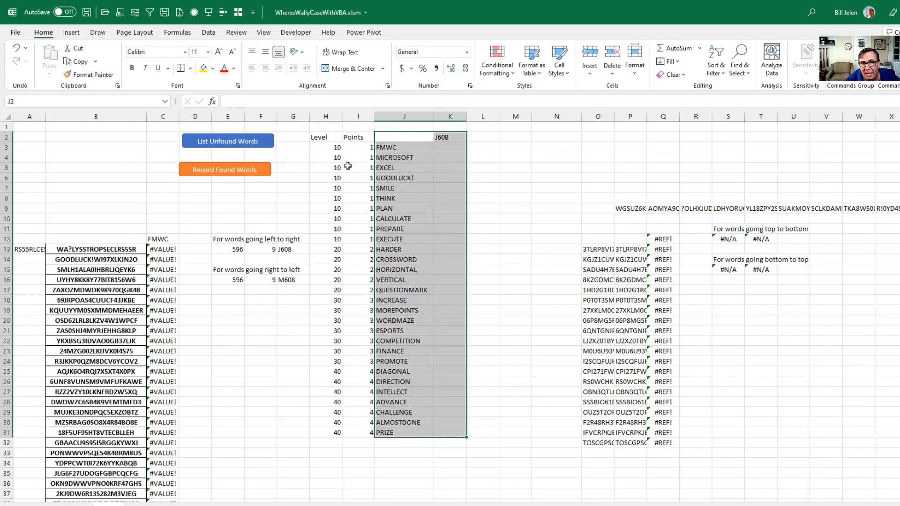
pyautogui.click(209, 33)
pyautogui.click(809, 79)
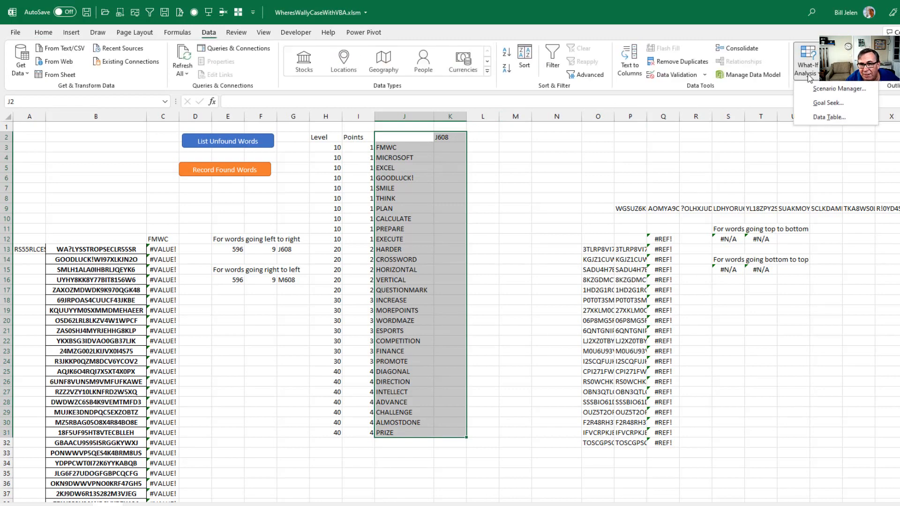
pyautogui.click(819, 120)
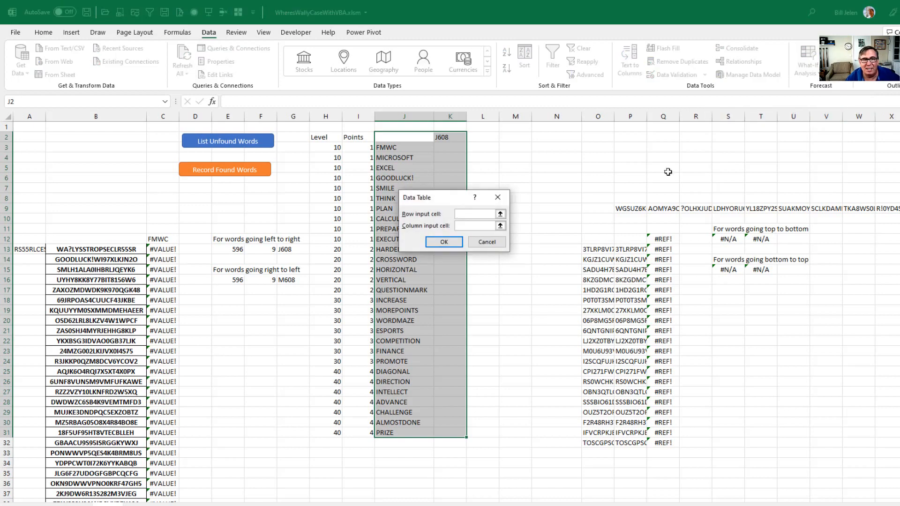
pyautogui.click(496, 225)
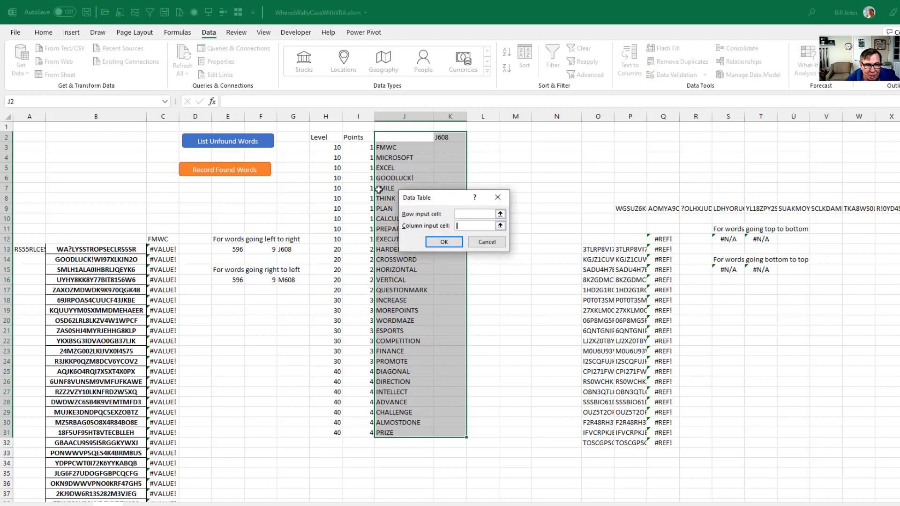
pyautogui.click(165, 240)
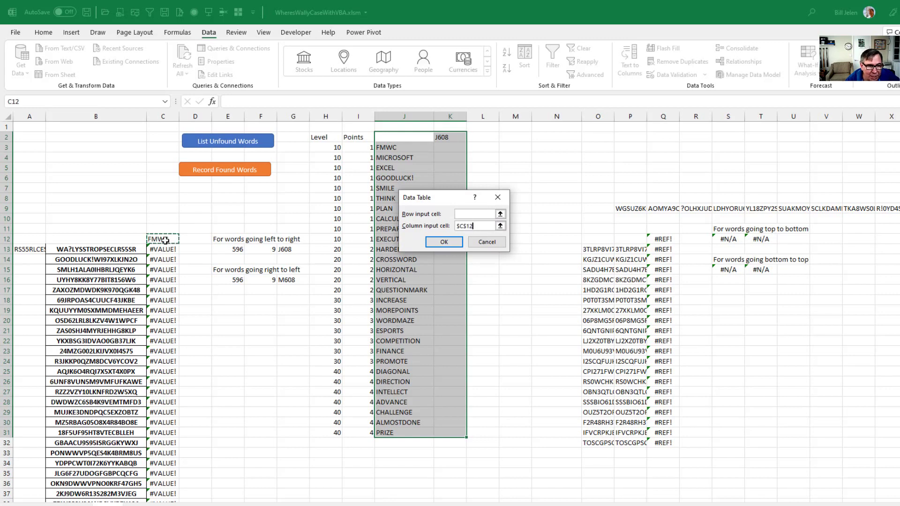
pyautogui.click(441, 243)
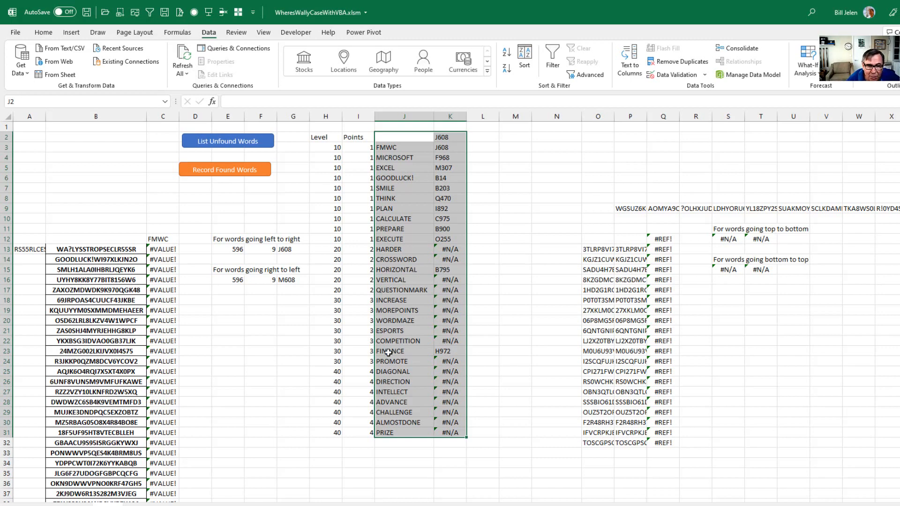
pyautogui.click(222, 170)
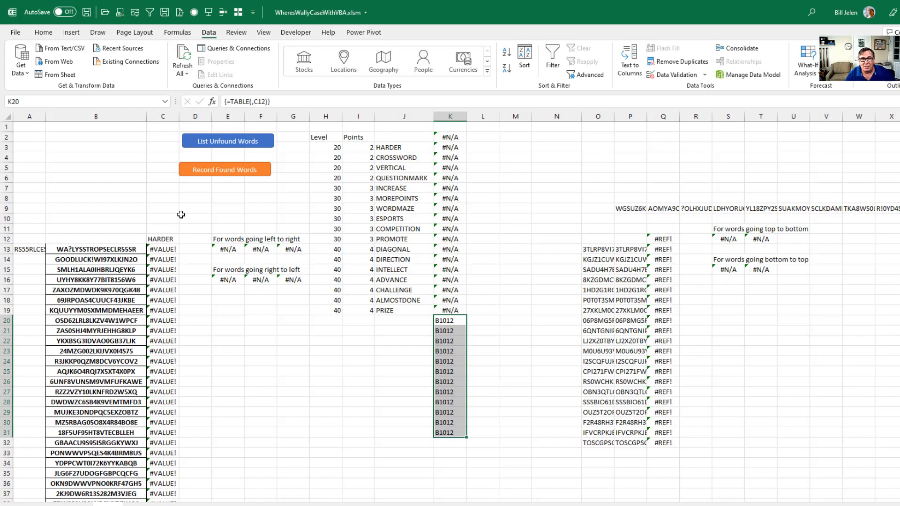
# Step: Select the row of CONCAT column strings running rightward from P9
pyautogui.click(630, 209)
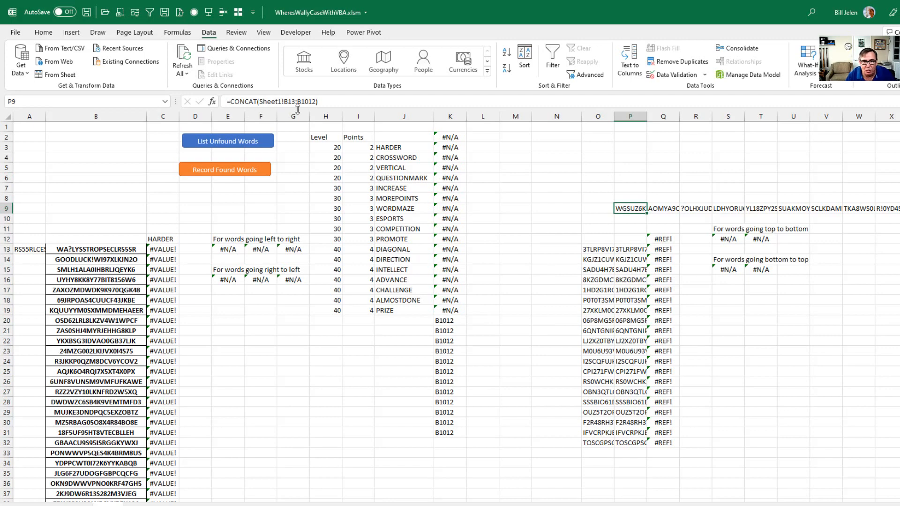
pyautogui.hotkey('ctrl', 'Right')
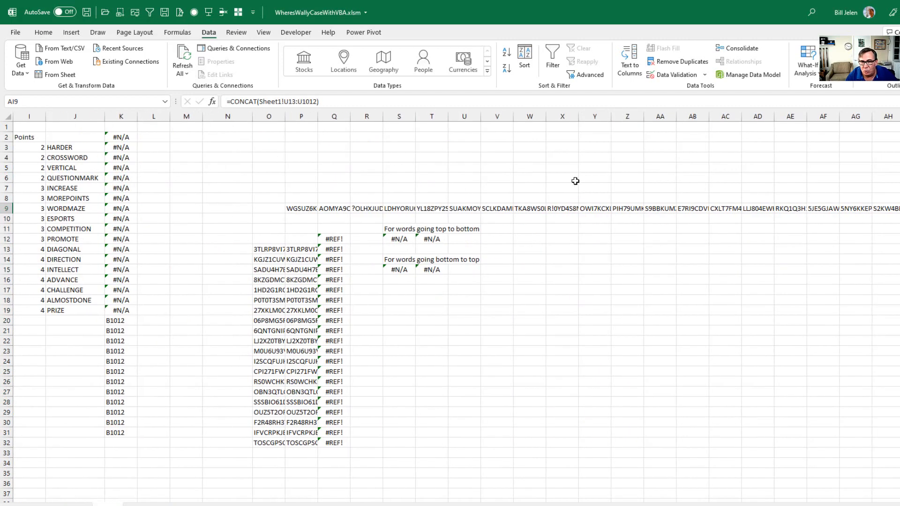
pyautogui.hotkey('ctrl', 'Left')
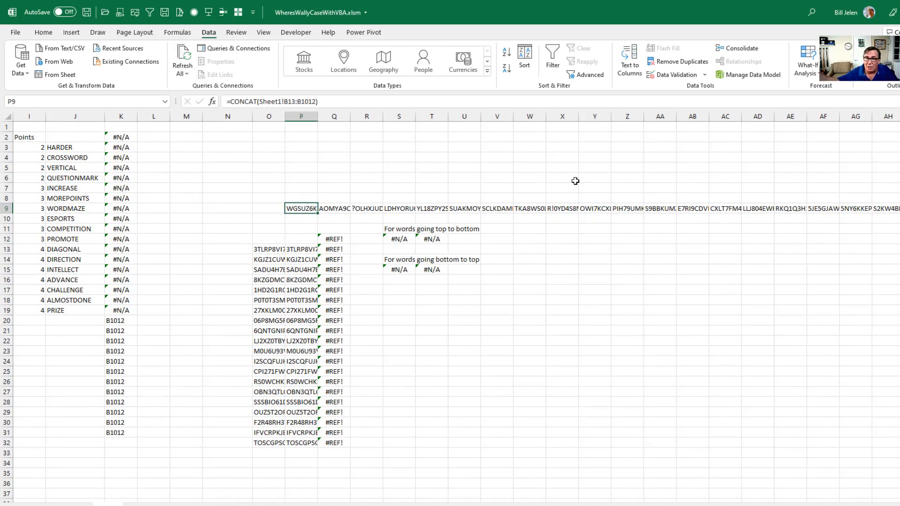
pyautogui.hotkey('ctrl', 'shift', 'Right')
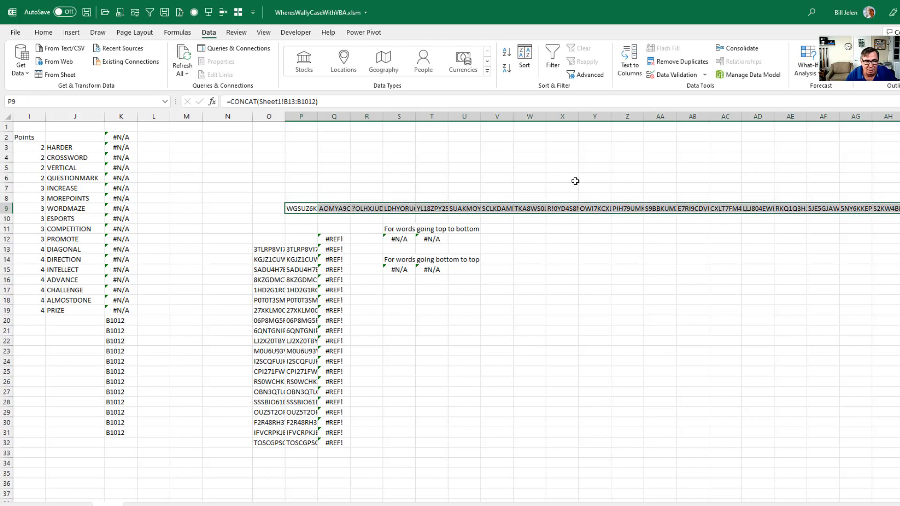
# Step: Copy the row 9 strings and paste them transposed as values down P13:P32
pyautogui.hotkey('ctrl', 'c')
pyautogui.press('Down')
pyautogui.press('Down')
pyautogui.press('Down')
pyautogui.press('Down')
pyautogui.hotkey('ctrl', 'alt', 'v')
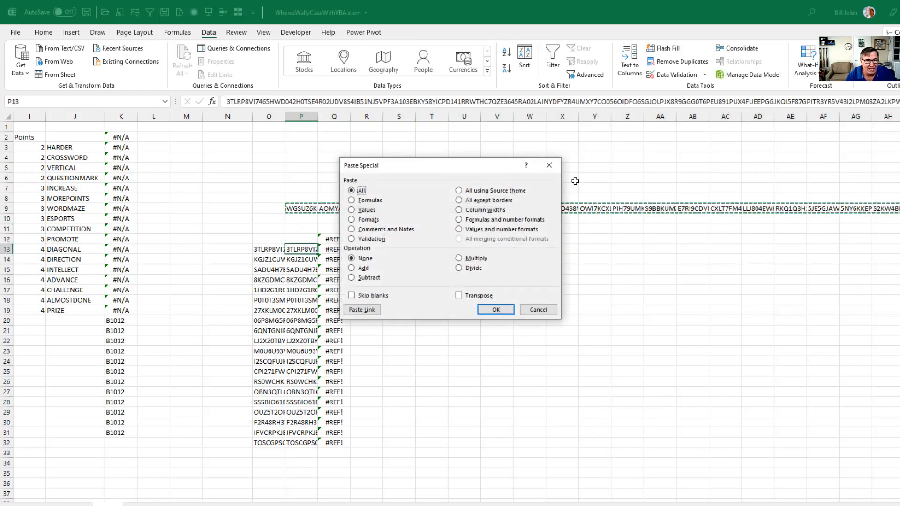
pyautogui.hotkey('alt', 'e')
pyautogui.hotkey('alt', 'v')
pyautogui.press('Return')
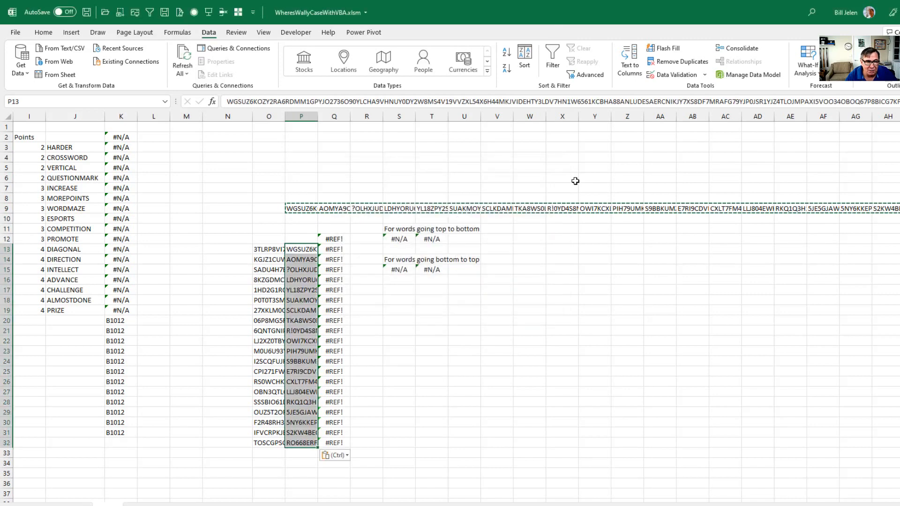
# Step: Point the search cell Q12 at the word HARDER and check the FIND hit in Q20
pyautogui.press('Right')
pyautogui.press('Up')
pyautogui.write('=')
pyautogui.press('Up')
pyautogui.press('Left')
pyautogui.press('Up')
pyautogui.press('Left')
pyautogui.press('Up')
pyautogui.press('Left')
pyautogui.press('Left')
pyautogui.press('Up')
pyautogui.press('Left')
pyautogui.press('Up')
pyautogui.press('Left')
pyautogui.press('Up')
pyautogui.press('Left')
pyautogui.press('Up')
pyautogui.press('Up')
pyautogui.press('Up')
pyautogui.press('Return')
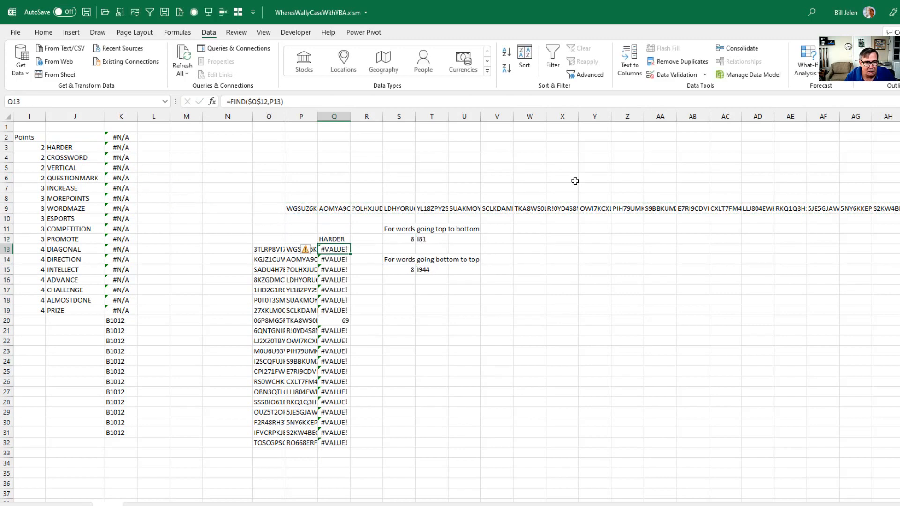
pyautogui.press('Down')
pyautogui.press('Down')
pyautogui.press('Down')
pyautogui.press('Down')
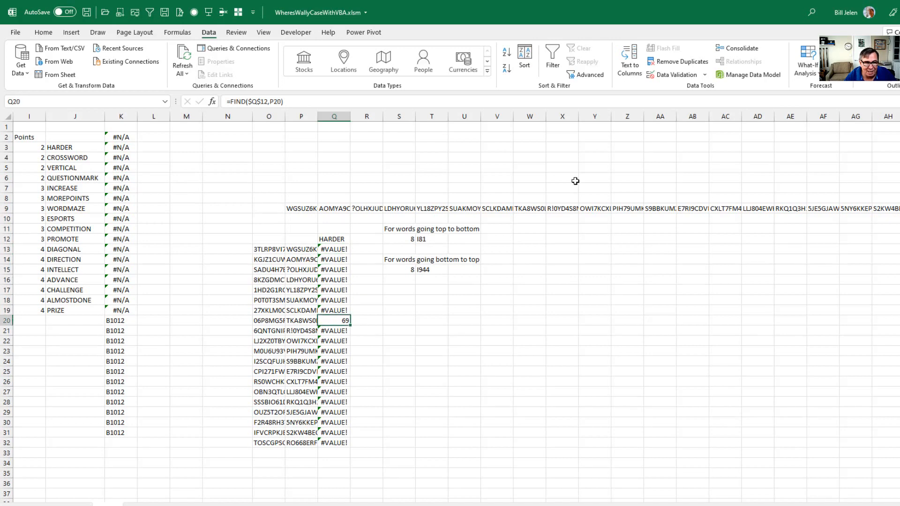
# Step: Review the MATCH in S12 and recommit the T12 address formula so it returns I81
pyautogui.press('Up')
pyautogui.press('Up')
pyautogui.press('Up')
pyautogui.press('Up')
pyautogui.press('Up')
pyautogui.press('Up')
pyautogui.press('Up')
pyautogui.press('Right')
pyautogui.press('Right')
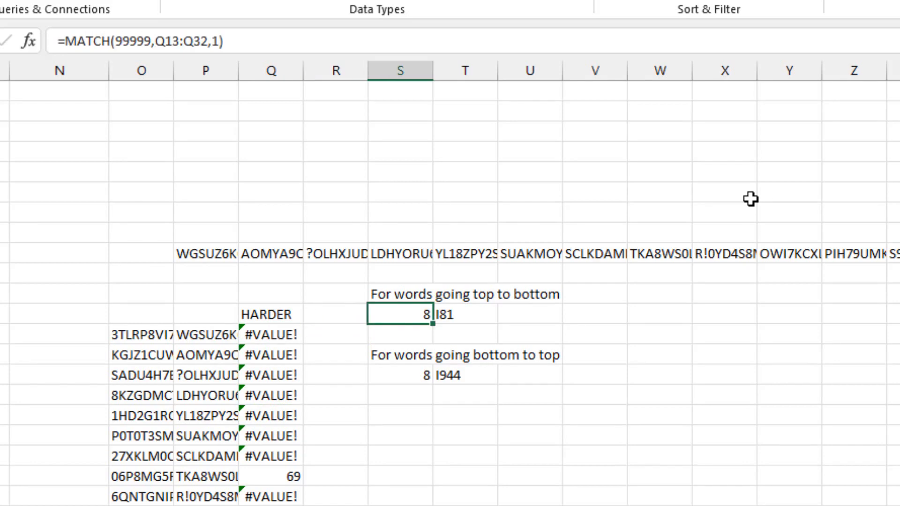
pyautogui.press('Right')
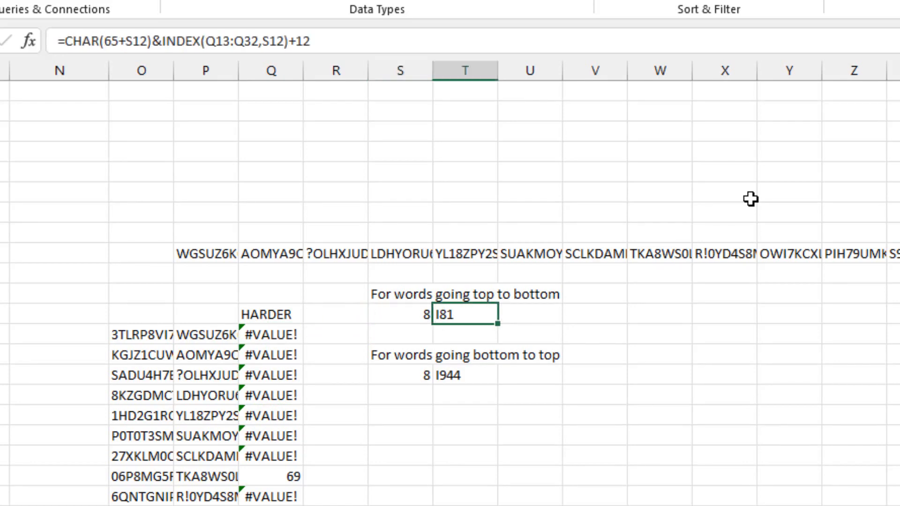
pyautogui.press('F2')
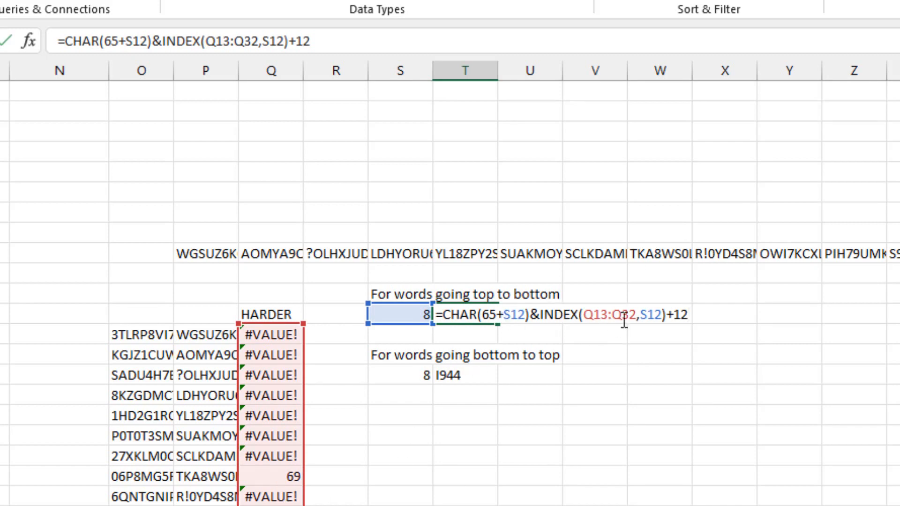
pyautogui.press('Return')
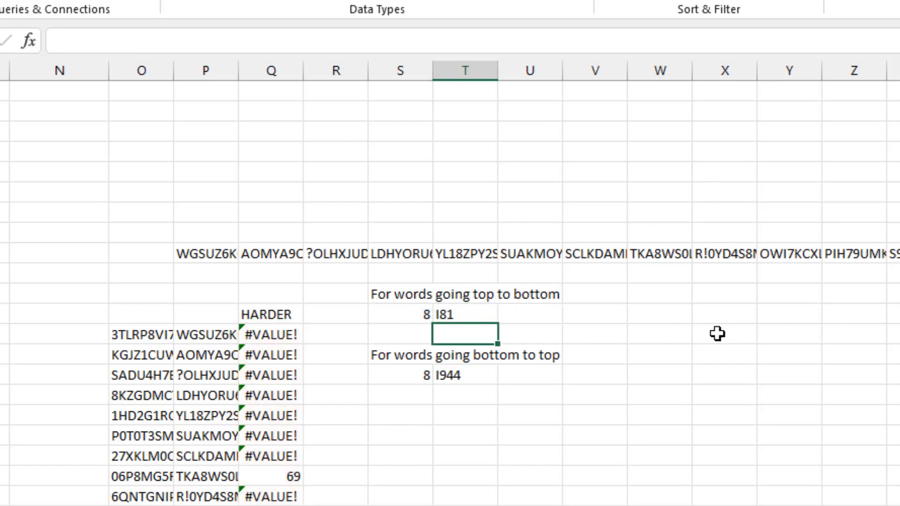
pyautogui.press('Up')
# Step: Clear the old column K results and link K2 to the address in T12
pyautogui.click(215, 111)
pyautogui.hotkey('ctrl', 'shift', 'Down')
pyautogui.press('Delete')
pyautogui.click(216, 109)
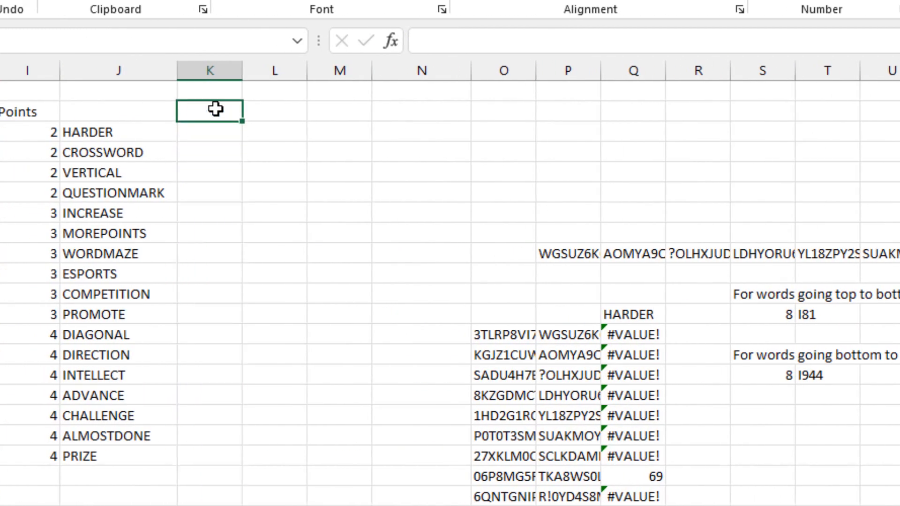
pyautogui.write('=')
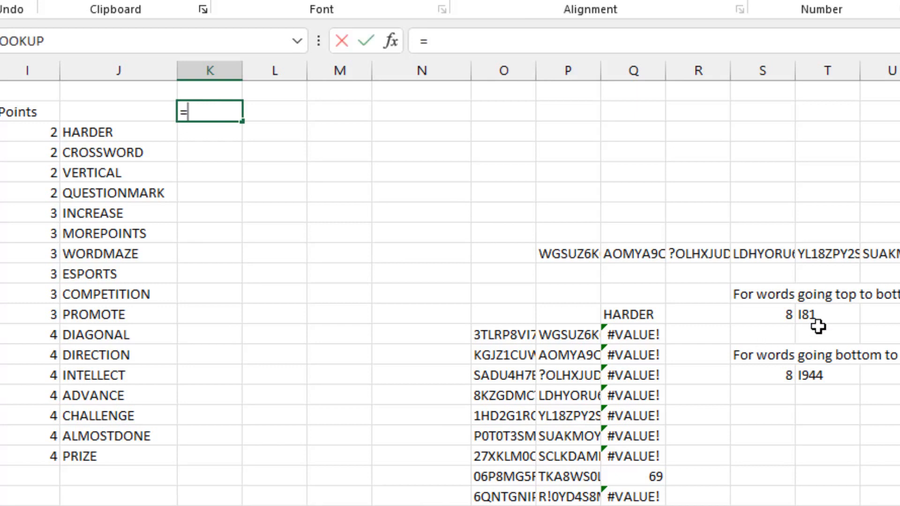
pyautogui.click(819, 315)
pyautogui.press('Return')
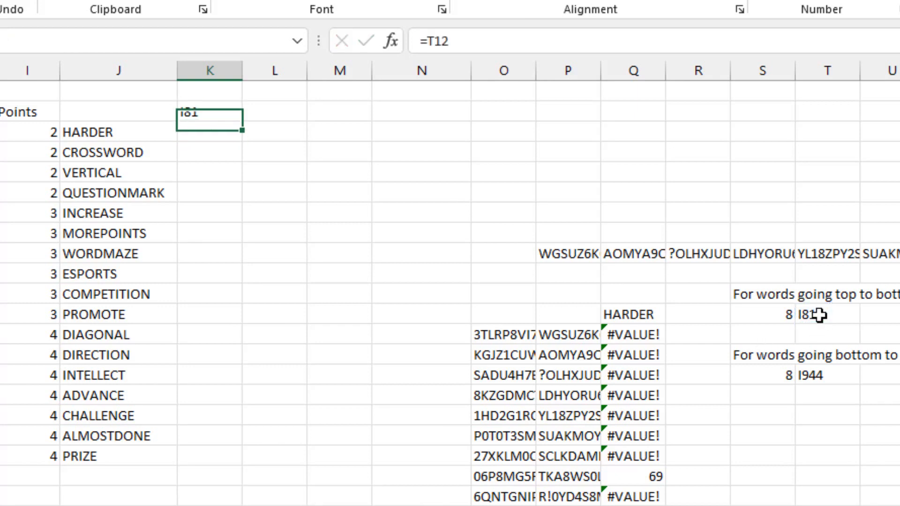
# Step: Fill J2:K19 as a Data Table with column input cell Q12
pyautogui.press('Up')
pyautogui.press('Left')
pyautogui.hotkey('shift', 'Down')
pyautogui.hotkey('shift', 'Down')
pyautogui.hotkey('shift', 'Down')
pyautogui.hotkey('shift', 'Down')
pyautogui.hotkey('shift', 'Down')
pyautogui.hotkey('shift', 'Down')
pyautogui.hotkey('shift', 'Down')
pyautogui.hotkey('shift', 'Down')
pyautogui.hotkey('shift', 'Right')
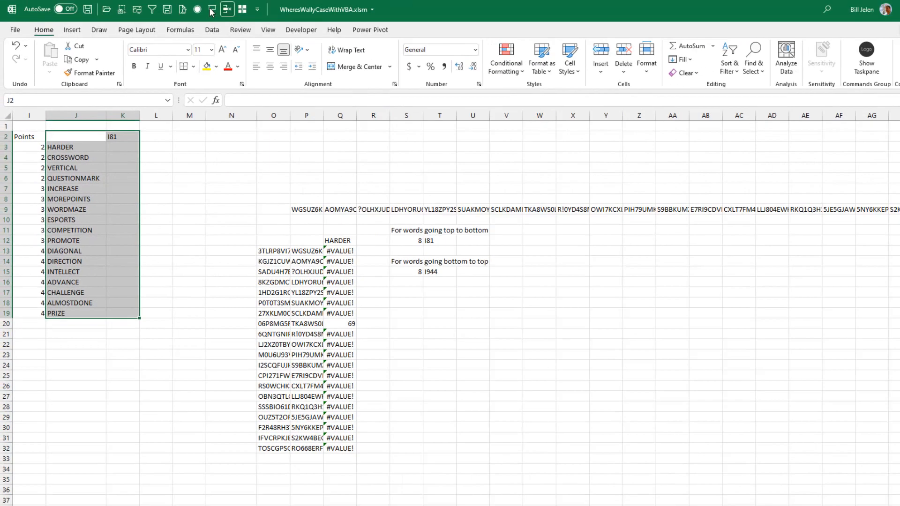
pyautogui.click(209, 33)
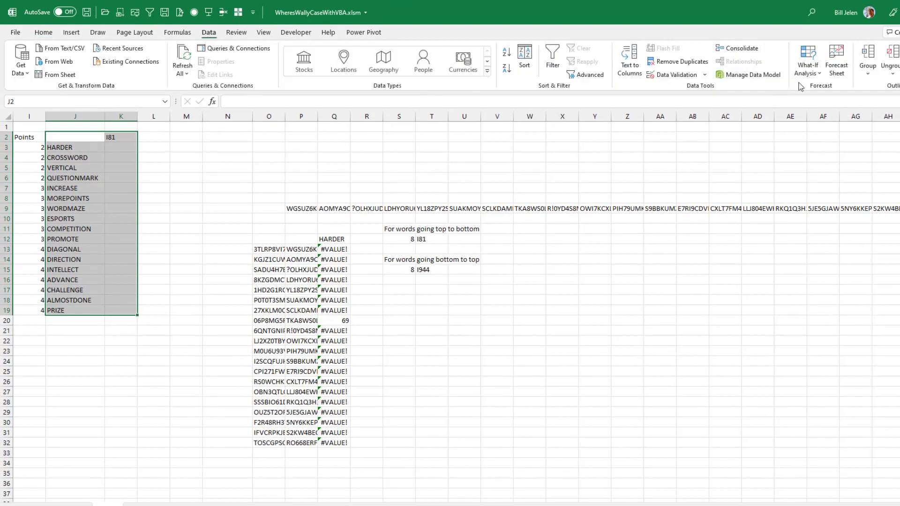
pyautogui.click(806, 67)
pyautogui.click(820, 115)
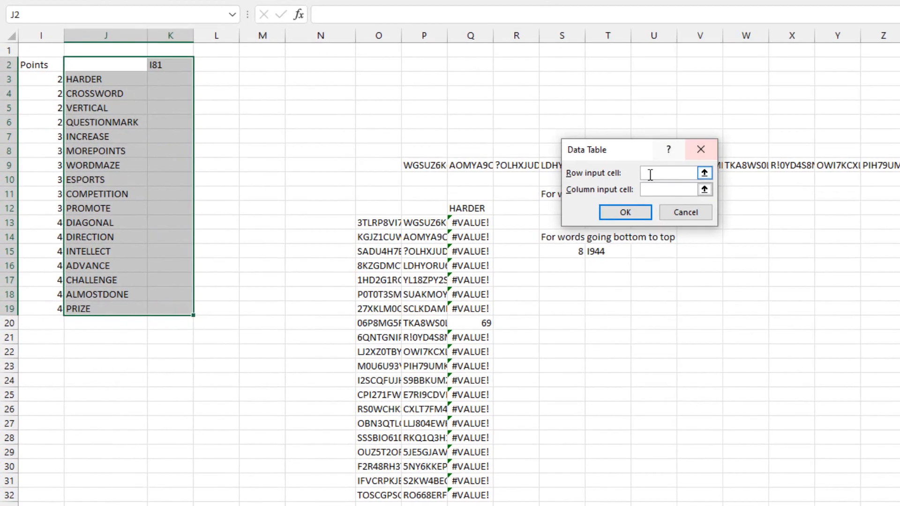
pyautogui.click(545, 211)
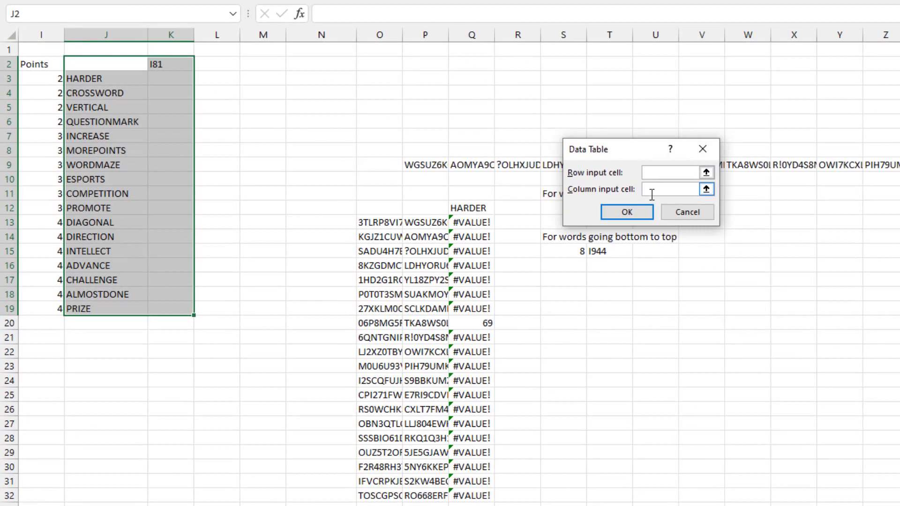
pyautogui.click(478, 208)
pyautogui.click(637, 217)
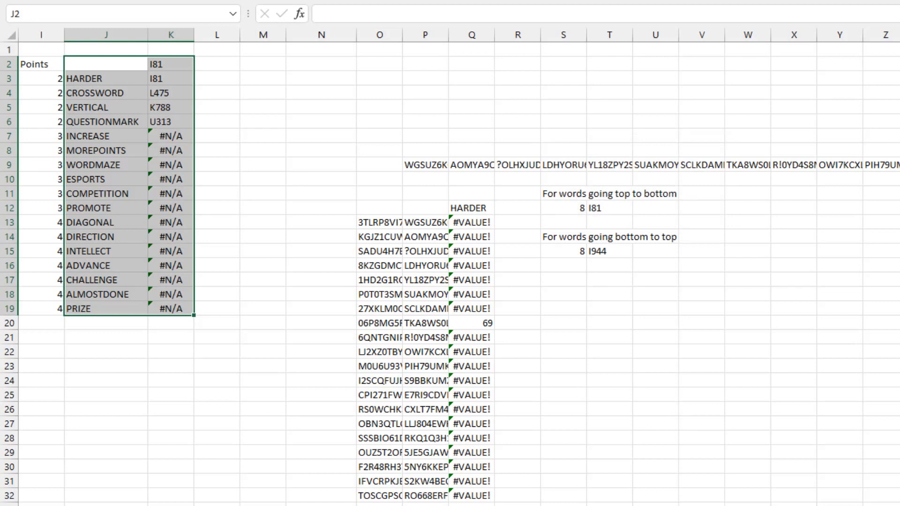
pyautogui.hscroll(-5, 715, 420)
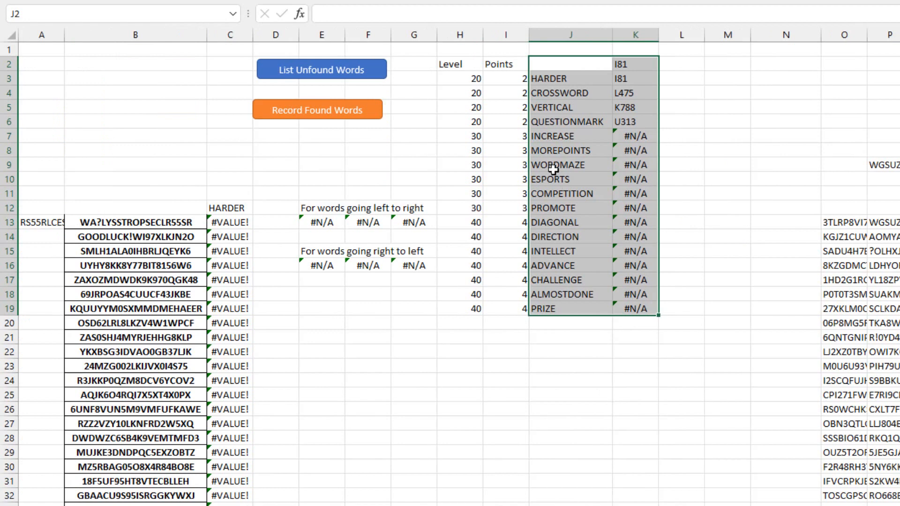
# Step: Record the found level-2 words and clear the data-table results from column K
pyautogui.click(305, 111)
pyautogui.moveTo(625, 262); pyautogui.dragTo(634, 308)
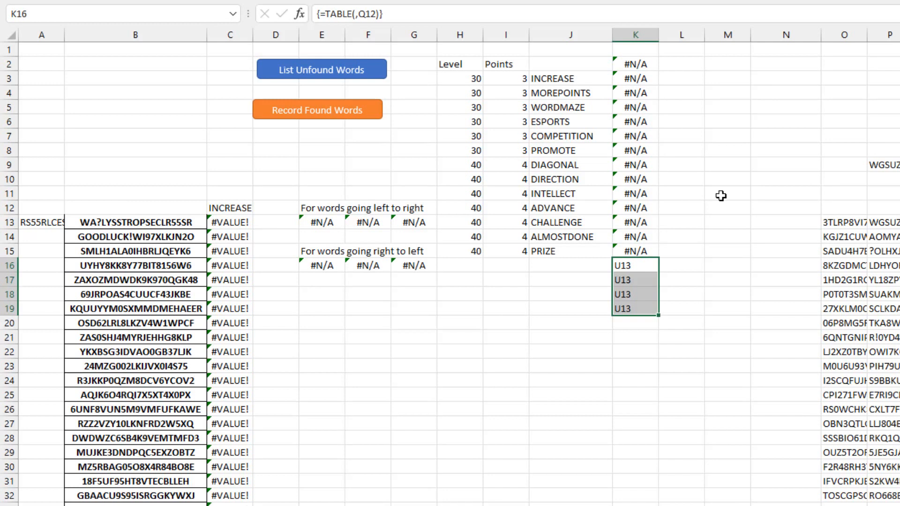
pyautogui.press('Up')
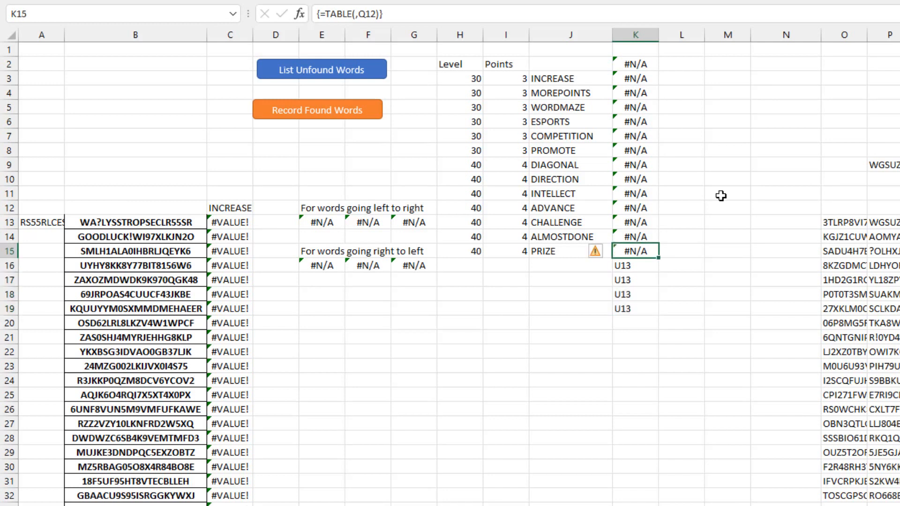
pyautogui.press('Up')
pyautogui.press('Up')
pyautogui.press('Up')
pyautogui.press('Up')
pyautogui.press('Up')
pyautogui.press('Up')
pyautogui.press('Up')
pyautogui.hotkey('ctrl', 'shift', 'Down')
pyautogui.press('Delete')
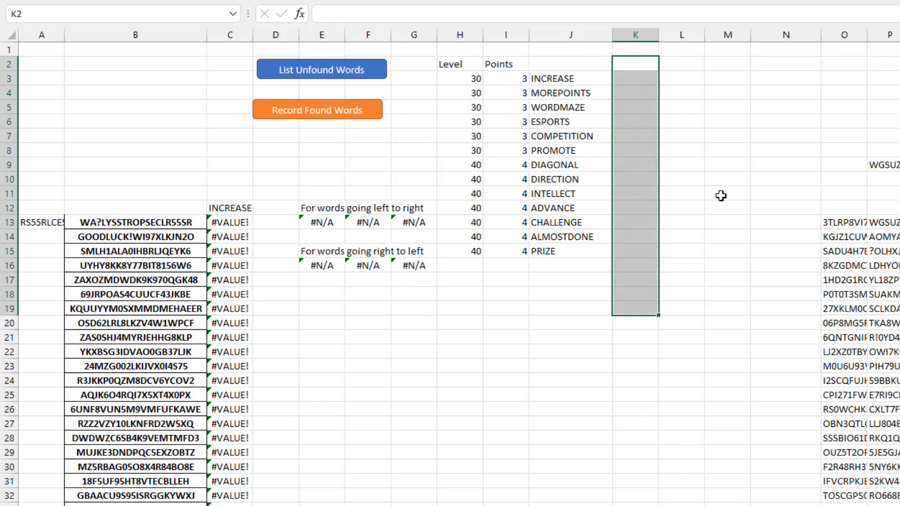
pyautogui.click(45, 224)
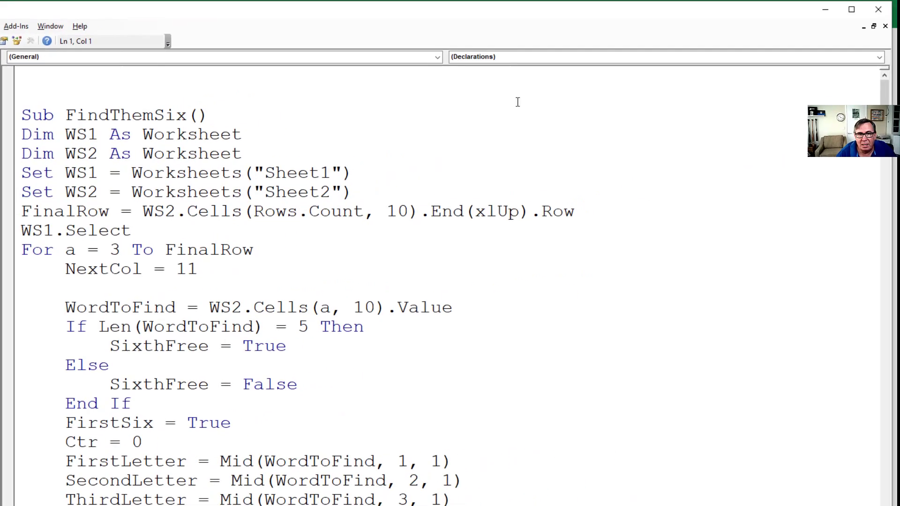
# Step: Jump to the Reverse function via the procedure dropdown
pyautogui.click(500, 56)
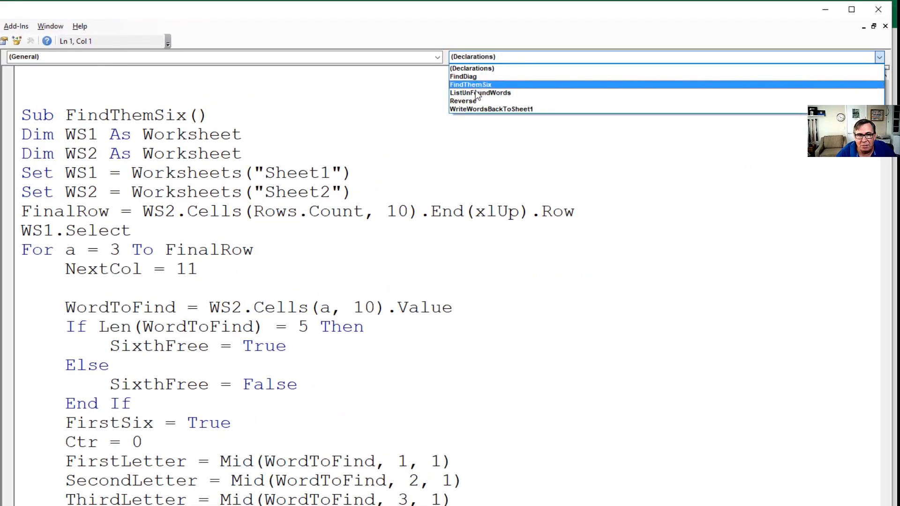
pyautogui.click(476, 99)
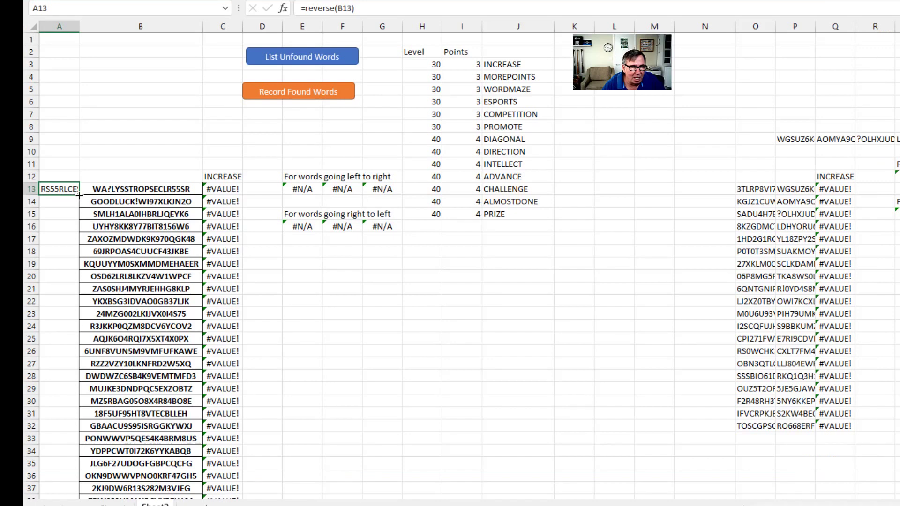
# Step: Fill the Reverse formula down column A and paste its values over the row strings in B
pyautogui.doubleClick(80, 195)
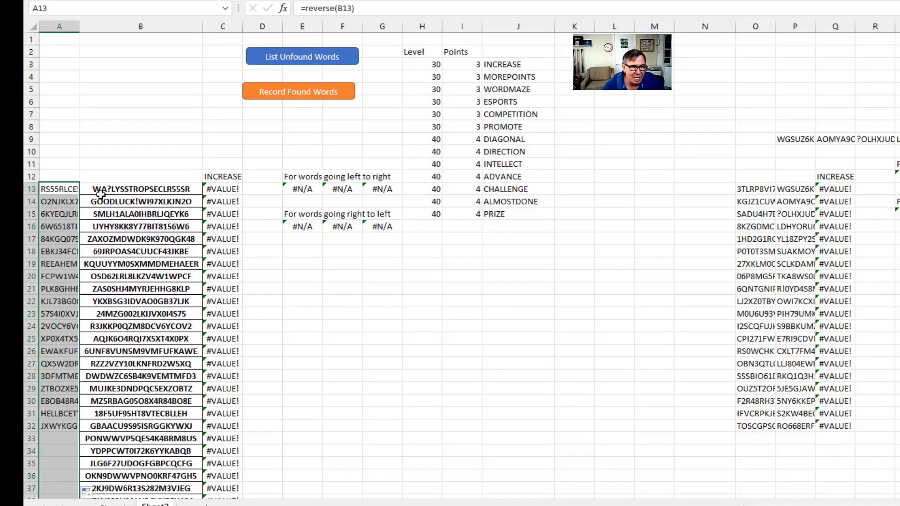
pyautogui.hotkey('ctrl', 'c')
pyautogui.press('Right')
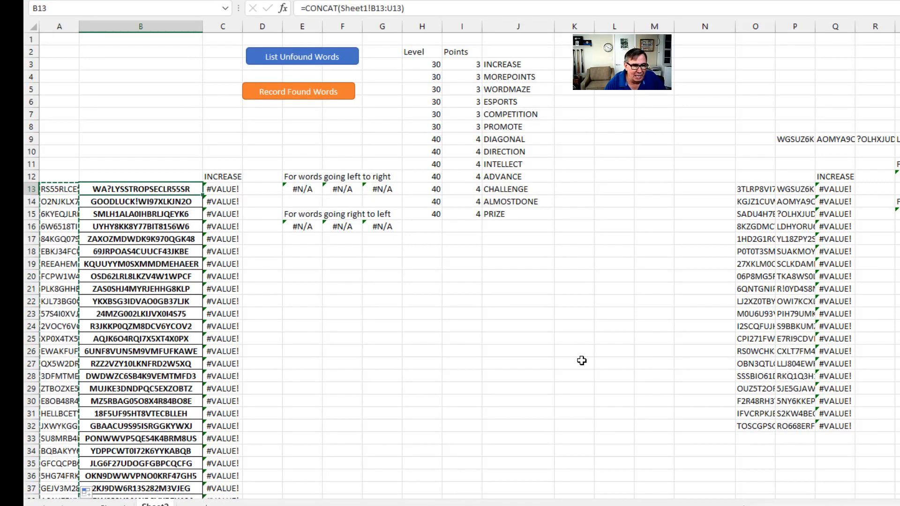
pyautogui.hotkey('ctrl', 'alt', 'v')
pyautogui.press('v')
pyautogui.press('Return')
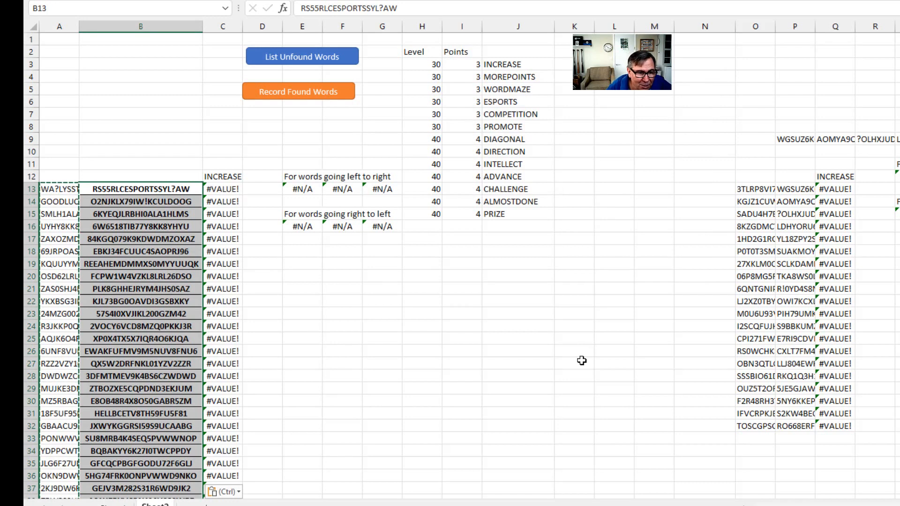
pyautogui.press('Escape')
pyautogui.press('Left')
pyautogui.press('Right')
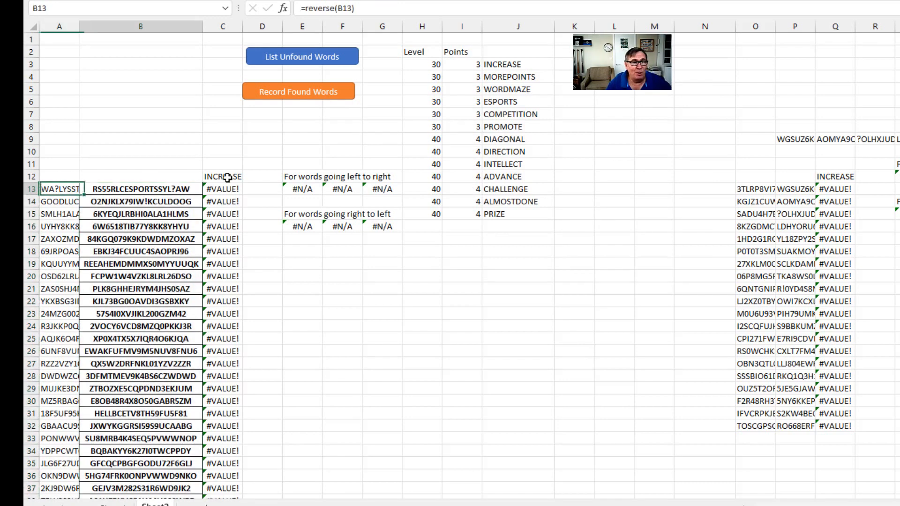
pyautogui.press('Right')
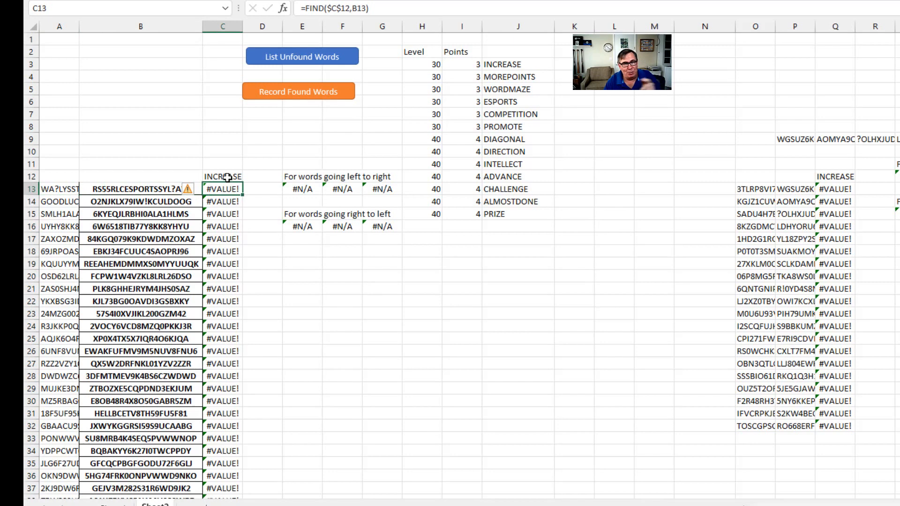
pyautogui.press('Left')
pyautogui.press('Left')
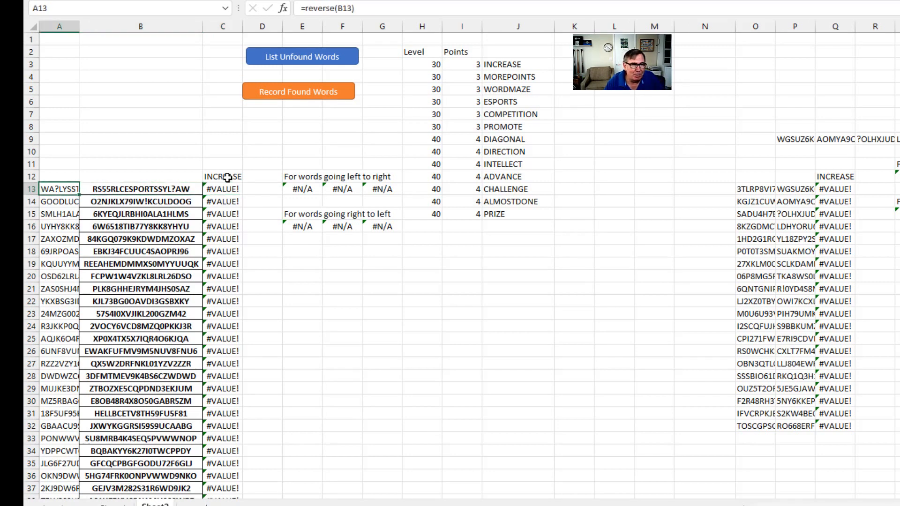
pyautogui.press('Right')
pyautogui.press('Left')
# Step: Paste column O's reversed column strings as values into column P
pyautogui.press('Right')
pyautogui.press('Up')
pyautogui.press('Right')
pyautogui.press('Right')
pyautogui.press('Right')
pyautogui.press('Right')
pyautogui.press('Right')
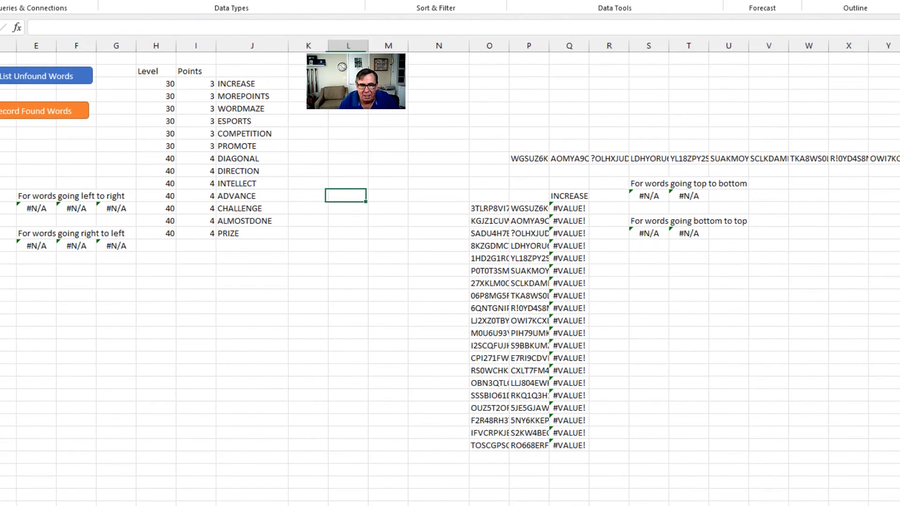
pyautogui.press('Right')
pyautogui.press('Right')
pyautogui.press('Right')
pyautogui.press('Down')
pyautogui.hotkey('ctrl', 'shift', 'Down')
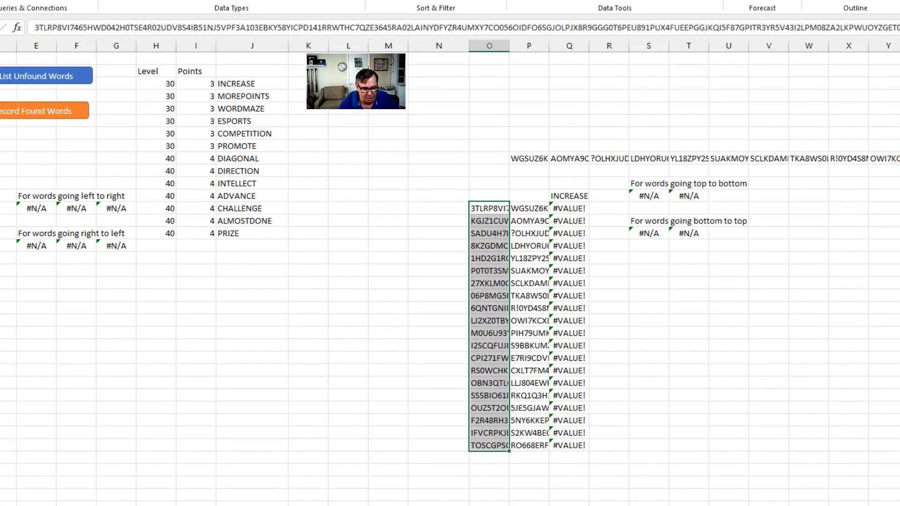
pyautogui.hotkey('ctrl', 'c')
pyautogui.press('Right')
pyautogui.hotkey('ctrl', 'alt', 'v')
pyautogui.press('Return')
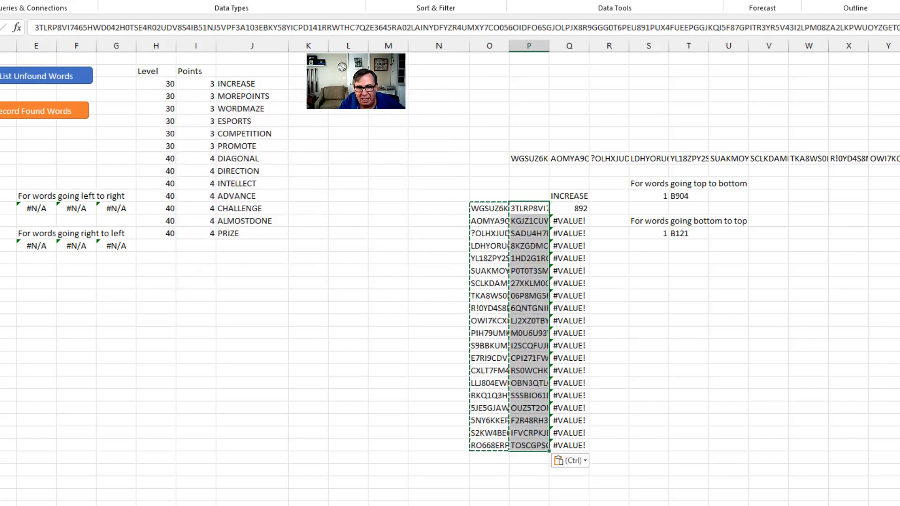
pyautogui.press('Right')
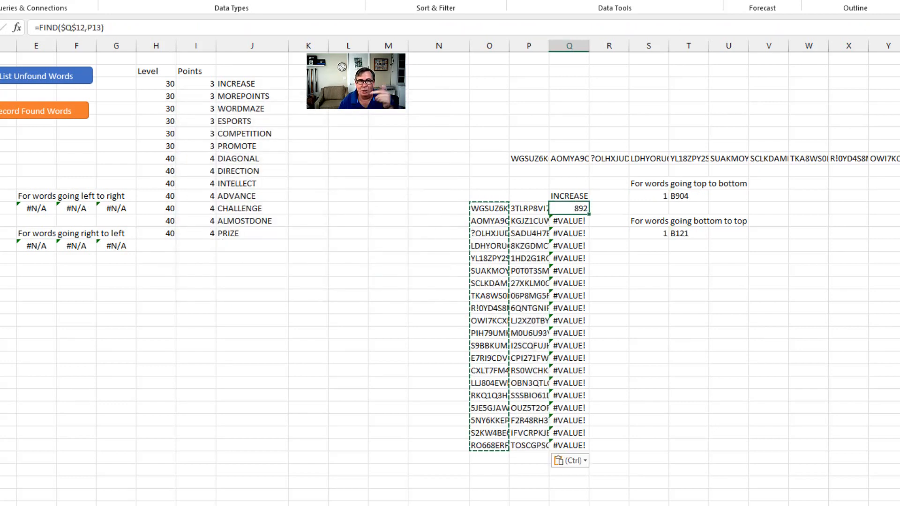
pyautogui.hscroll(-4, 450, 281)
# Step: Point the search cell C12 at MOREPOINTS in J4
pyautogui.click(199, 182)
pyautogui.write('=')
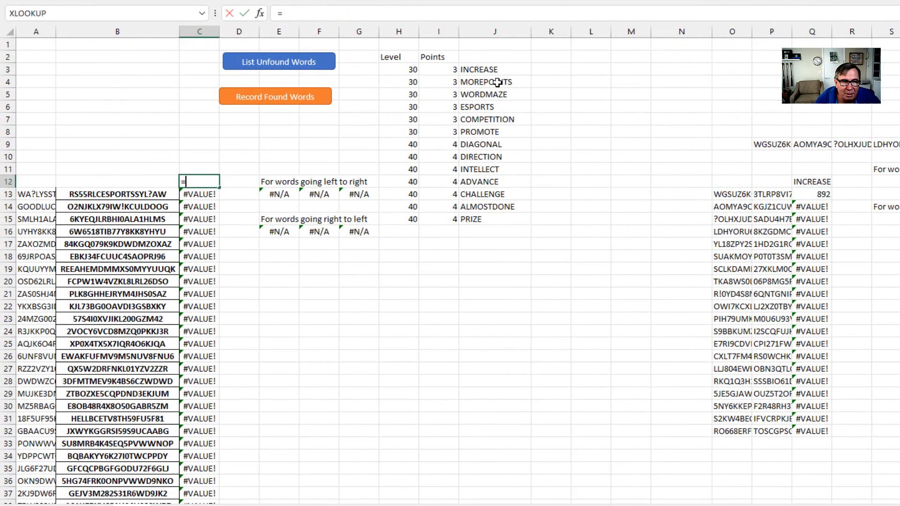
pyautogui.click(497, 81)
pyautogui.press('Return')
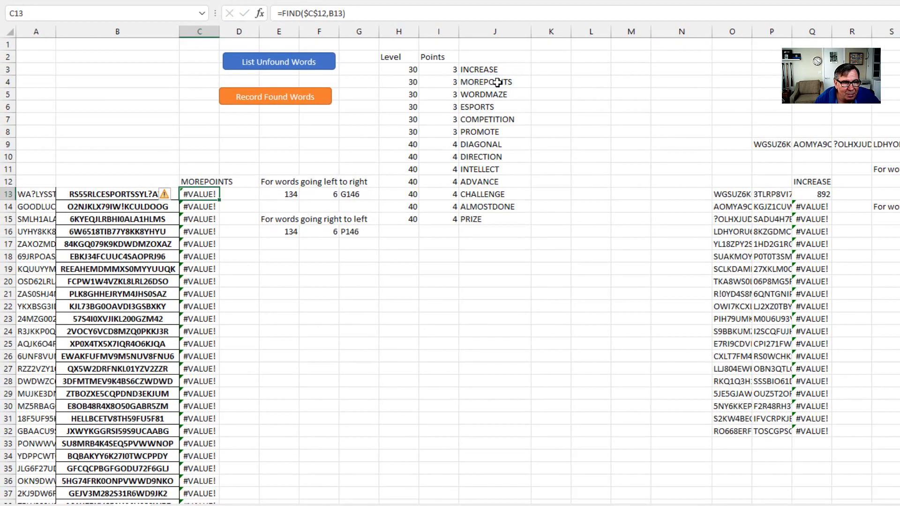
# Step: Review the MATCH, INDEX and CHAR formulas in E16:G16 giving the right-to-left address P146
pyautogui.press('Down')
pyautogui.press('Down')
pyautogui.press('Down')
pyautogui.press('Right')
pyautogui.press('Right')
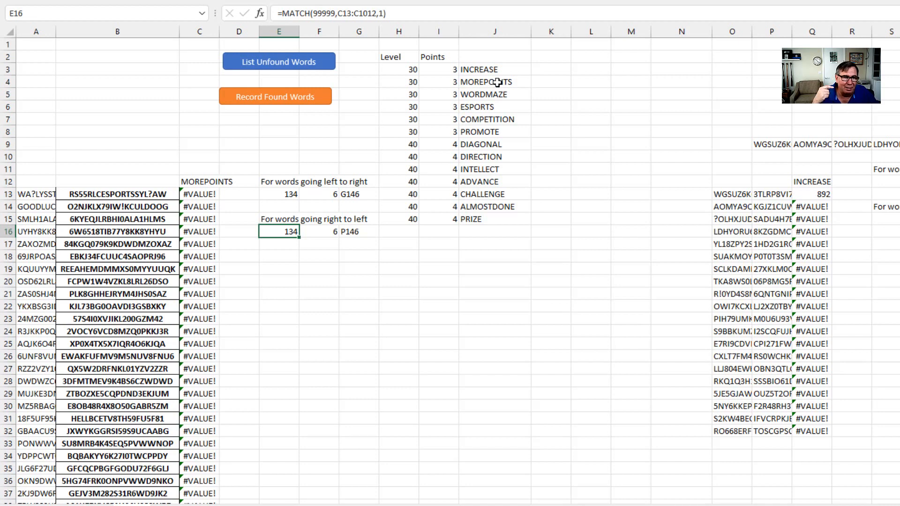
pyautogui.press('Right')
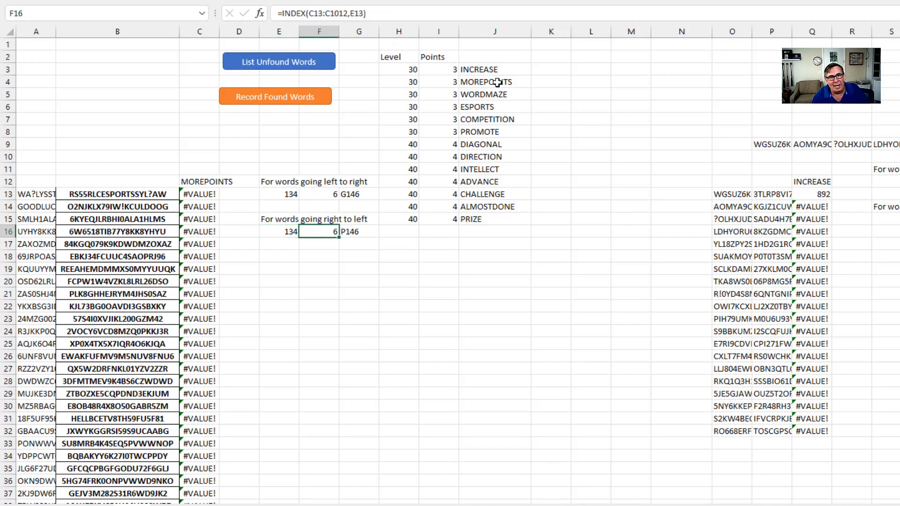
pyautogui.hotkey('ctrl', 'pageup')
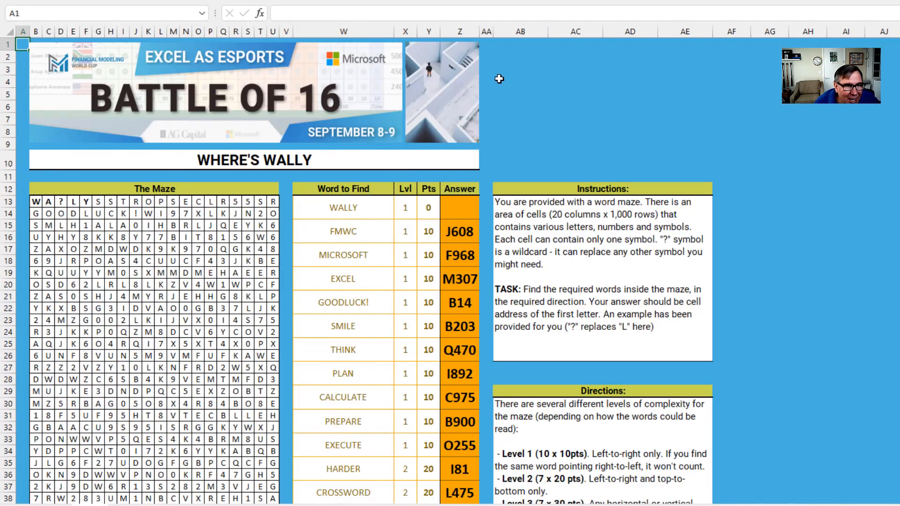
pyautogui.moveTo(276, 22); pyautogui.dragTo(289, 37)
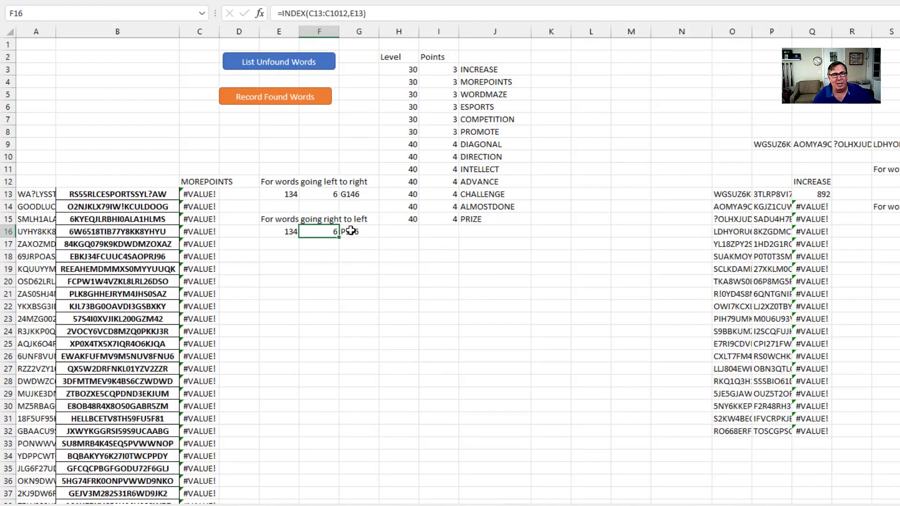
pyautogui.click(351, 231)
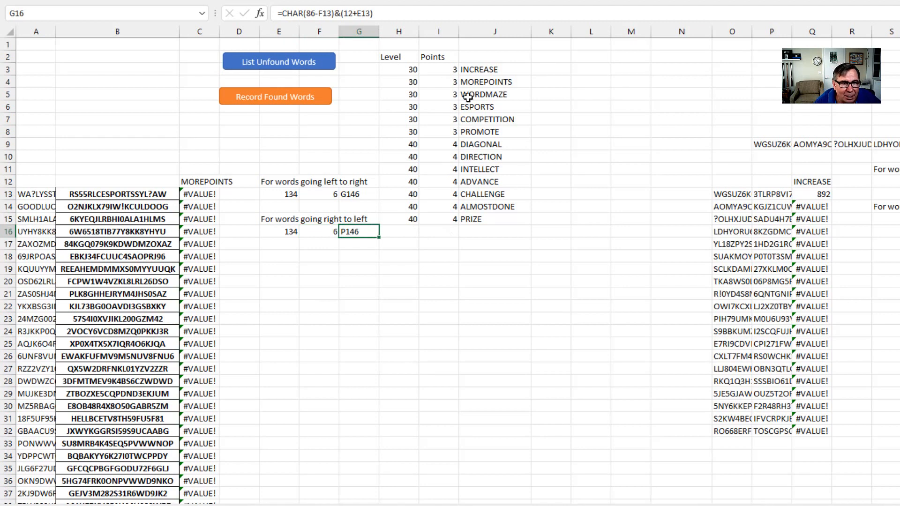
pyautogui.click(537, 58)
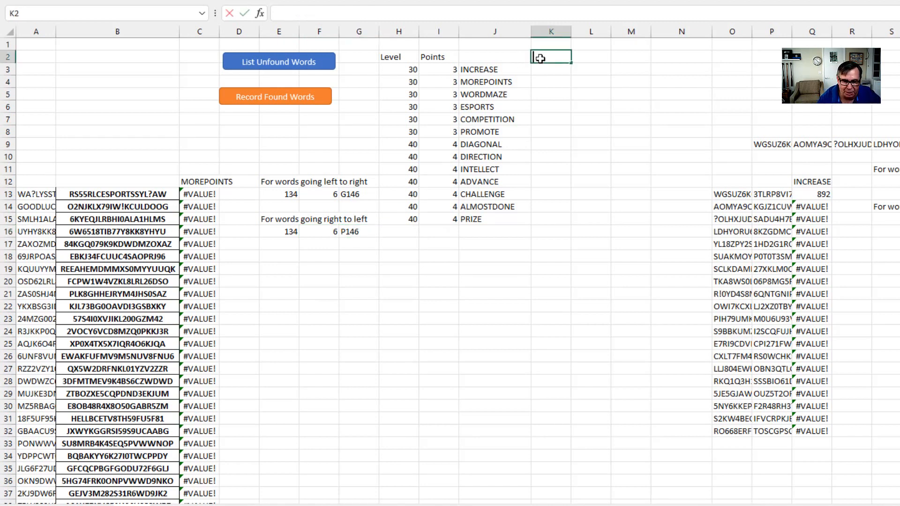
pyautogui.write('=')
# Step: Link K2 to the right-to-left address result in G16
pyautogui.press('Down')
pyautogui.press('Down')
pyautogui.press('Down')
pyautogui.press('Down')
pyautogui.press('Left')
pyautogui.press('Down')
pyautogui.press('Down')
pyautogui.press('Left')
pyautogui.press('Left')
pyautogui.press('Down')
pyautogui.press('Down')
pyautogui.press('Down')
pyautogui.press('Left')
pyautogui.press('Return')
# Step: Fill J2:K15 as a Data Table with column input C12, then record the found words
pyautogui.press('Left')
pyautogui.press('Up')
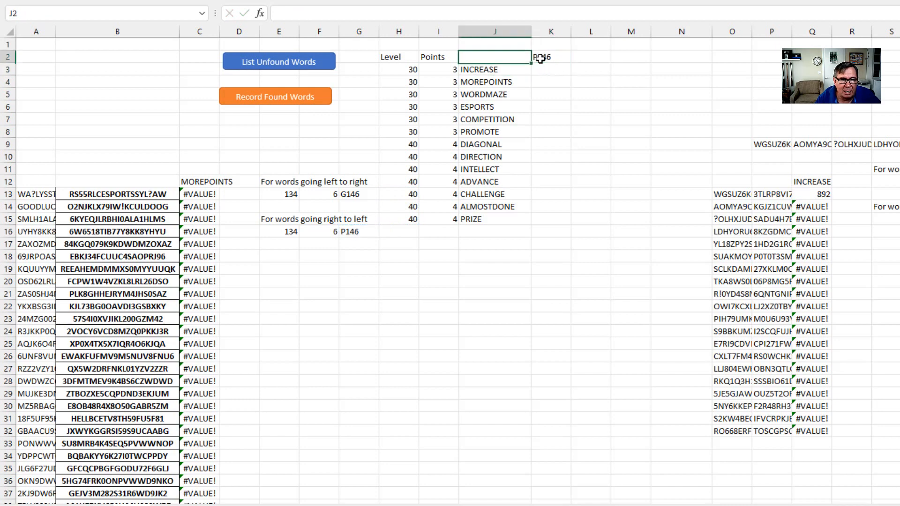
pyautogui.hotkey('shift', 'Down')
pyautogui.hotkey('shift', 'Down')
pyautogui.hotkey('shift', 'Down')
pyautogui.hotkey('shift', 'Down')
pyautogui.hotkey('shift', 'Right')
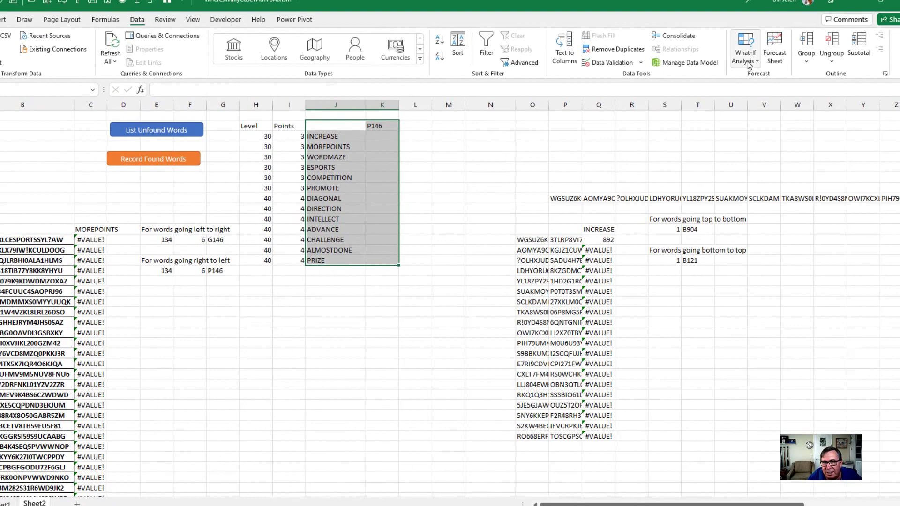
pyautogui.click(746, 57)
pyautogui.click(763, 104)
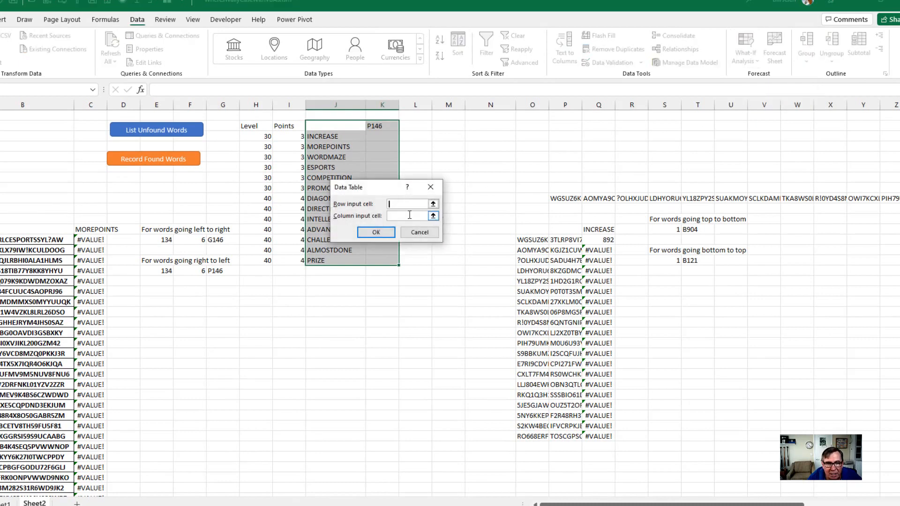
pyautogui.click(98, 230)
pyautogui.click(376, 233)
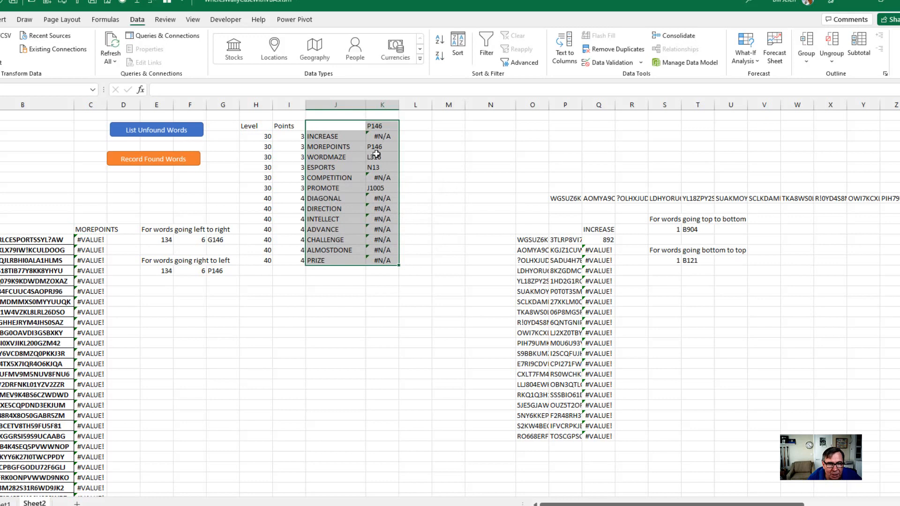
pyautogui.click(147, 163)
# Step: Link the table corner to the bottom-to-top address T15 and select the word range
pyautogui.click(387, 127)
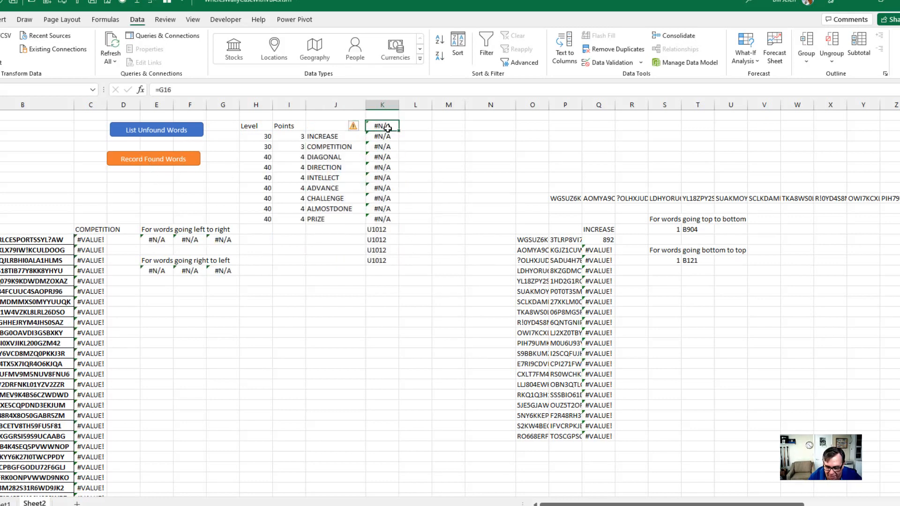
pyautogui.write('=')
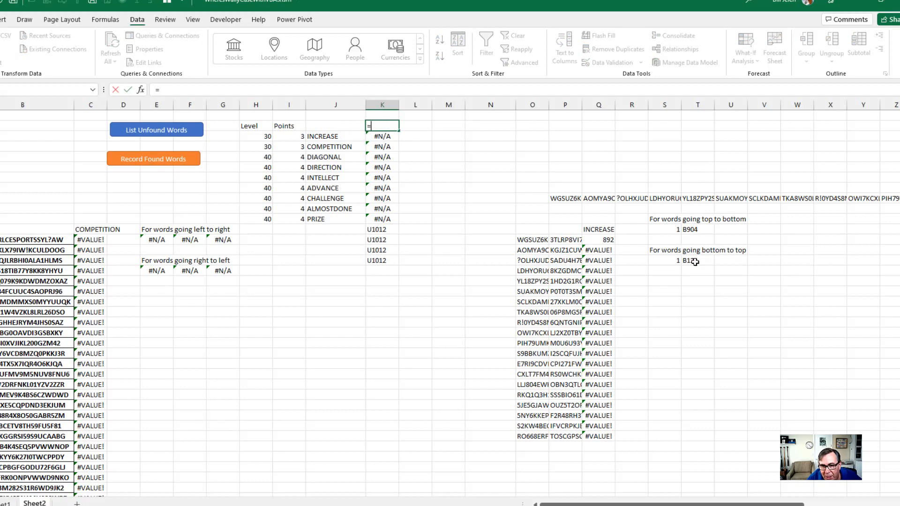
pyautogui.click(694, 261)
pyautogui.press('Return')
pyautogui.press('Up')
pyautogui.press('Left')
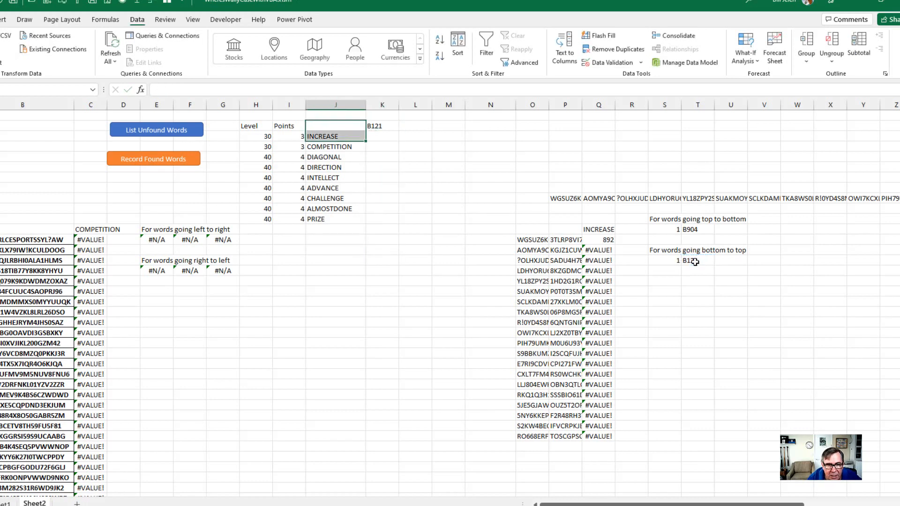
pyautogui.hotkey('shift', 'Down')
pyautogui.hotkey('ctrl', 'shift', 'Down')
pyautogui.hotkey('shift', 'Right')
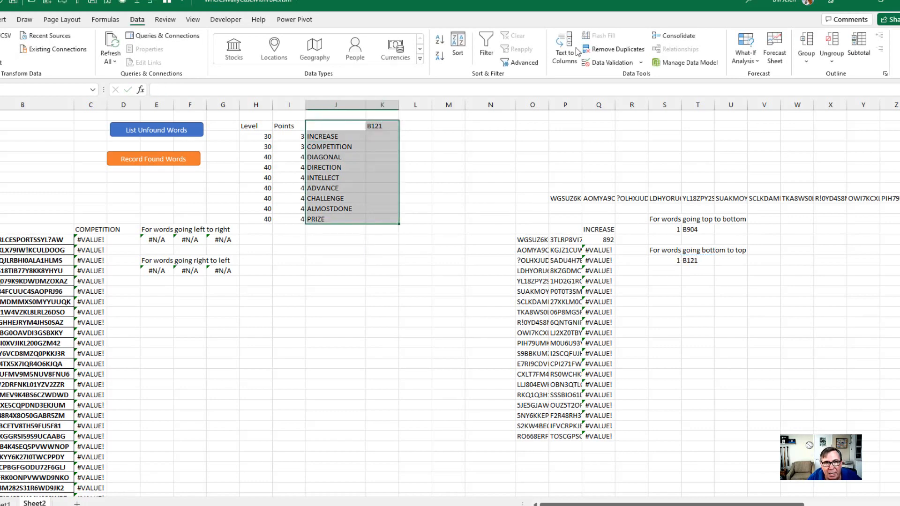
# Step: Fill the Data Table with column input Q12 and record INCREASE and COMPETITION as found
pyautogui.click(746, 56)
pyautogui.click(759, 107)
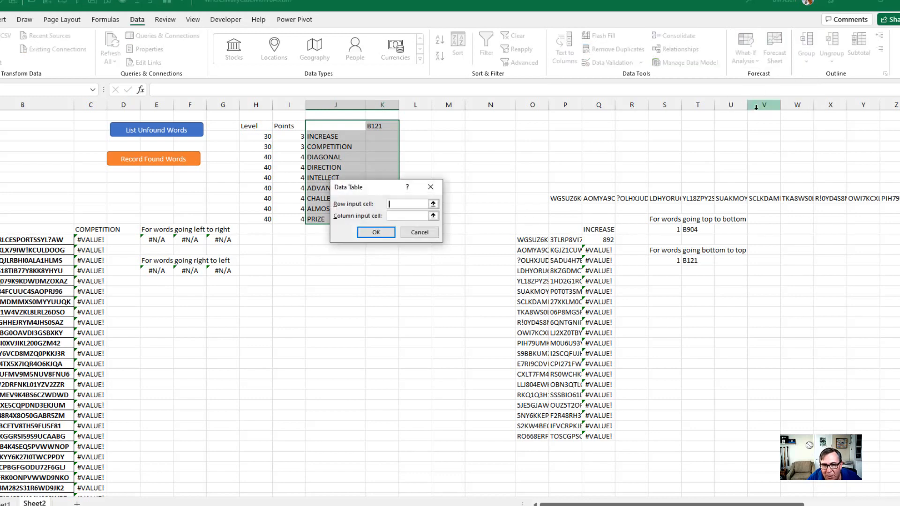
pyautogui.click(376, 232)
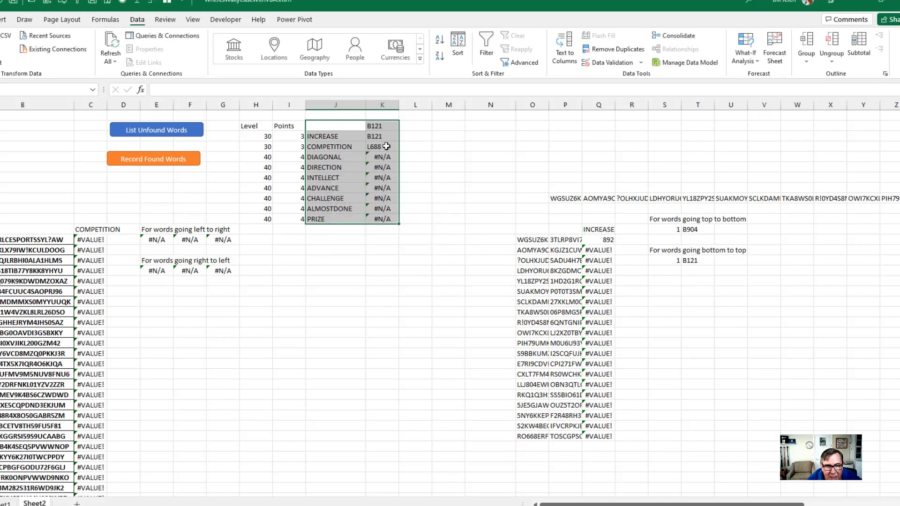
pyautogui.click(161, 164)
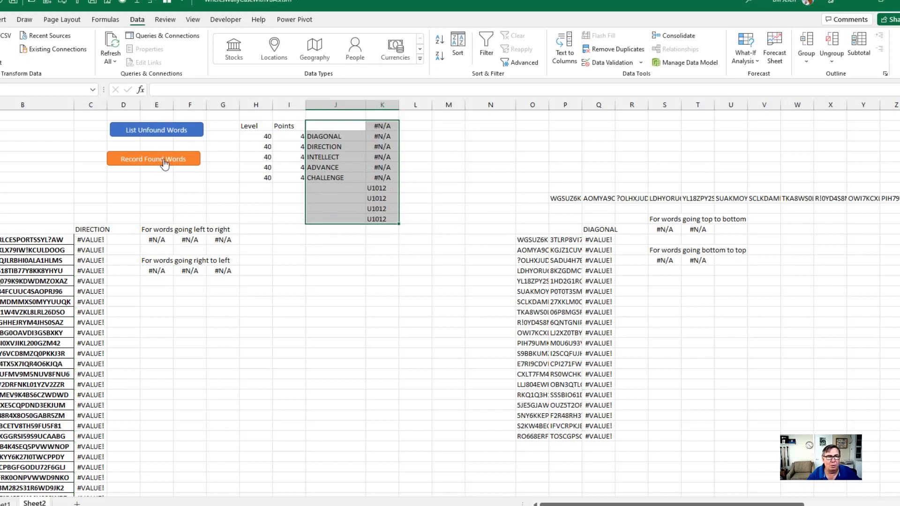
pyautogui.press('Up')
pyautogui.press('Up')
pyautogui.press('Up')
pyautogui.press('Up')
pyautogui.press('Up')
pyautogui.press('Up')
pyautogui.press('Up')
# Step: Clear the leftover TABLE results in column K and return to the maze sheet
pyautogui.press('Down')
pyautogui.hotkey('ctrl', 'shift', 'Down')
pyautogui.press('Delete')
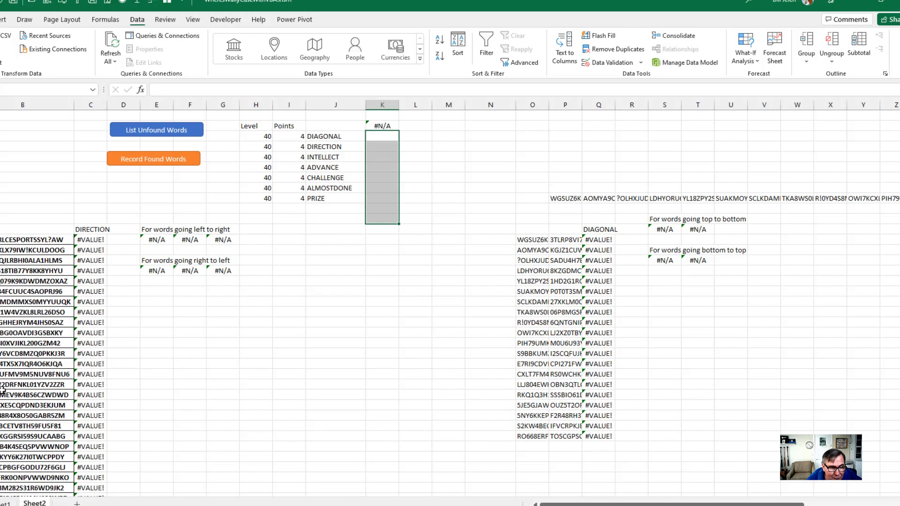
pyautogui.hotkey('ctrl', 'pageup')
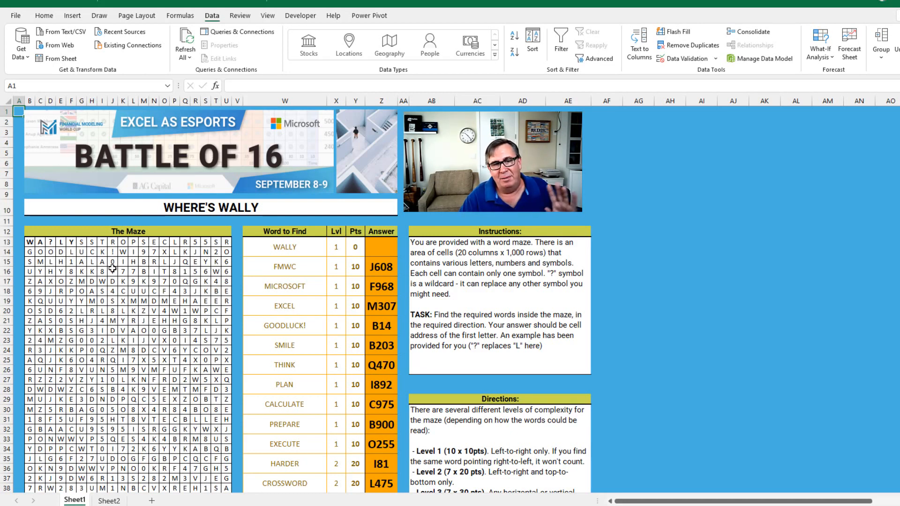
pyautogui.scroll(-3, 492, 373)
pyautogui.scroll(-1, 495, 369)
pyautogui.scroll(-2, 495, 369)
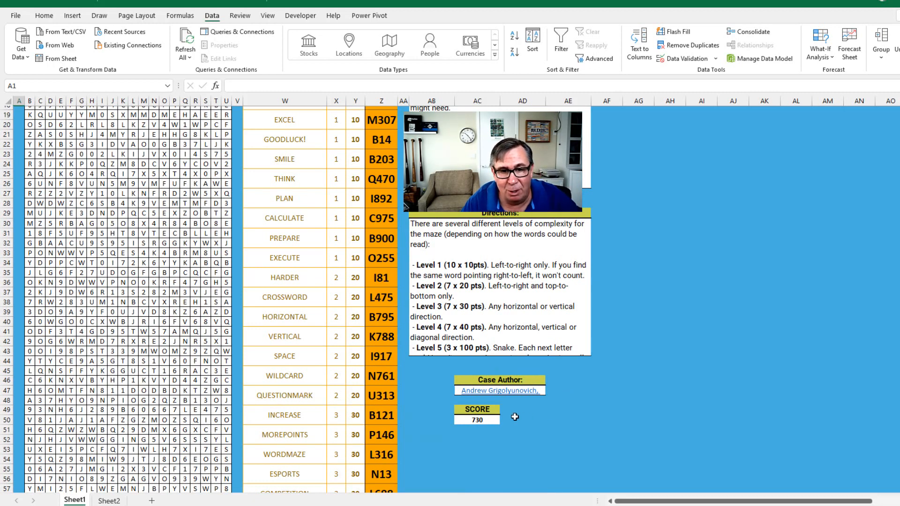
# Step: Reveal the SCORE box total of 730 for the completed workbook
pyautogui.click(490, 419)
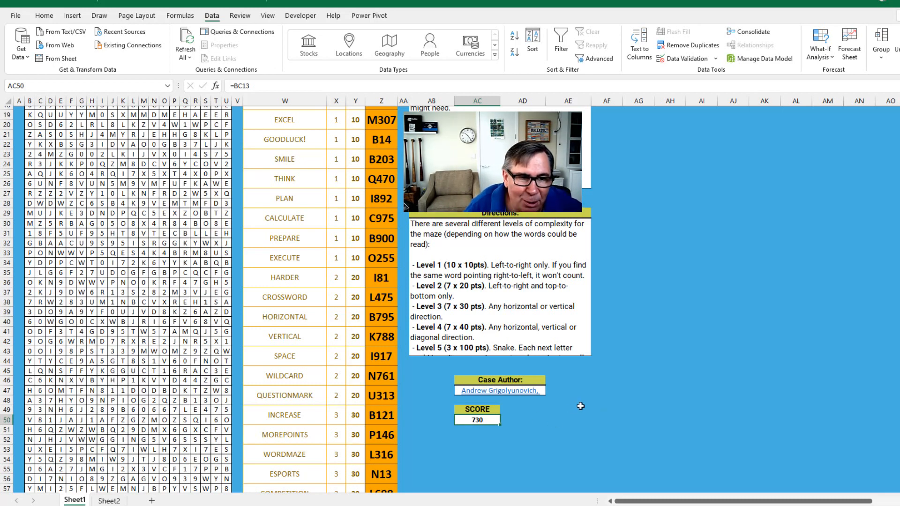
pyautogui.scroll(1, 582, 406)
pyautogui.scroll(1, 581, 406)
pyautogui.scroll(2, 578, 405)
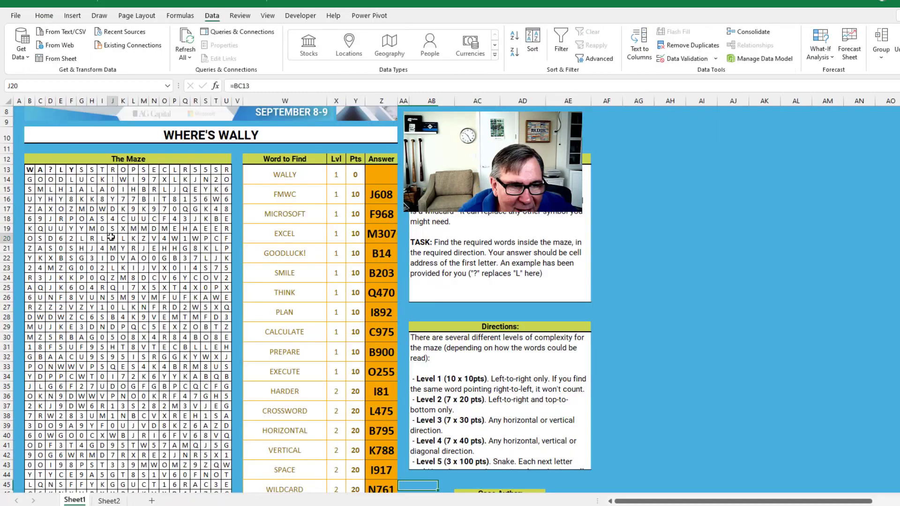
# Step: Return to the Where's Wally workbook with its recorded answer addresses from J608 to N761
pyautogui.press('F2')
pyautogui.press('F9')
pyautogui.hotkey('ctrl', 'Return')
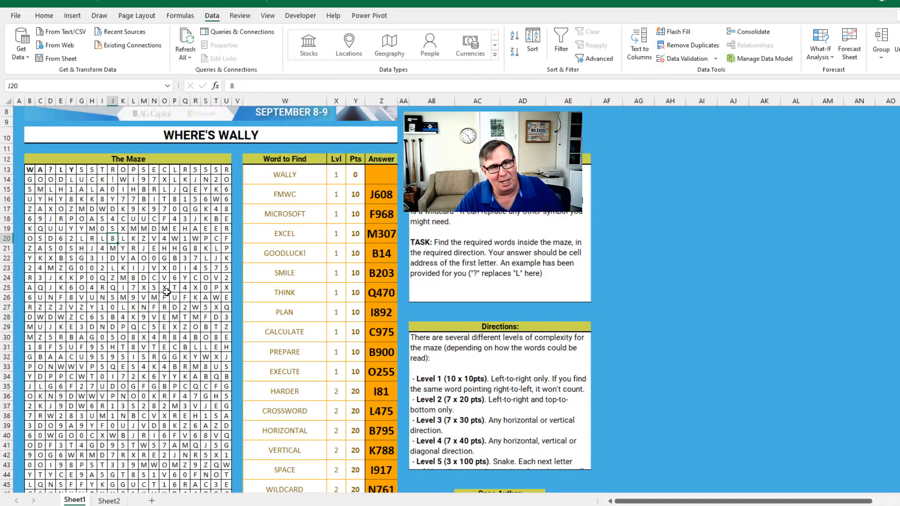